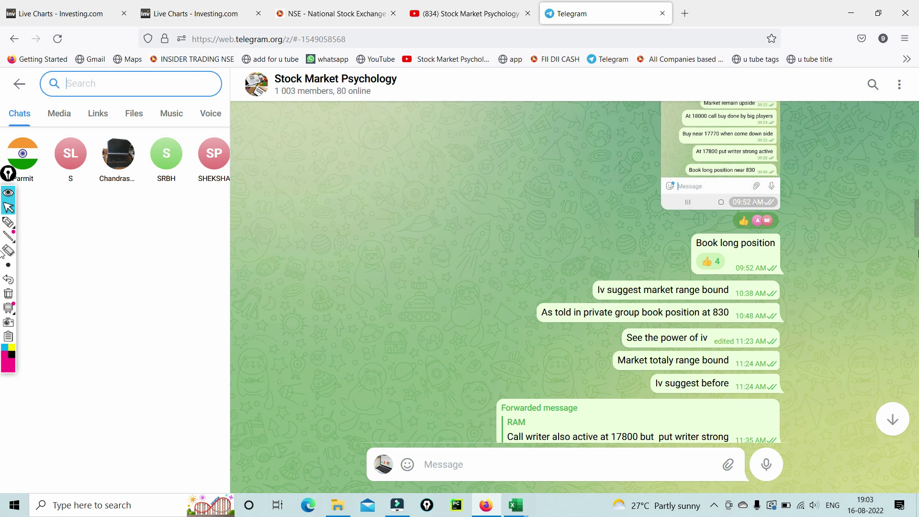
Review today's messages in the Stock Market Psychology group and open the course poster image at full size
scroll(917, 234, "down", 3)
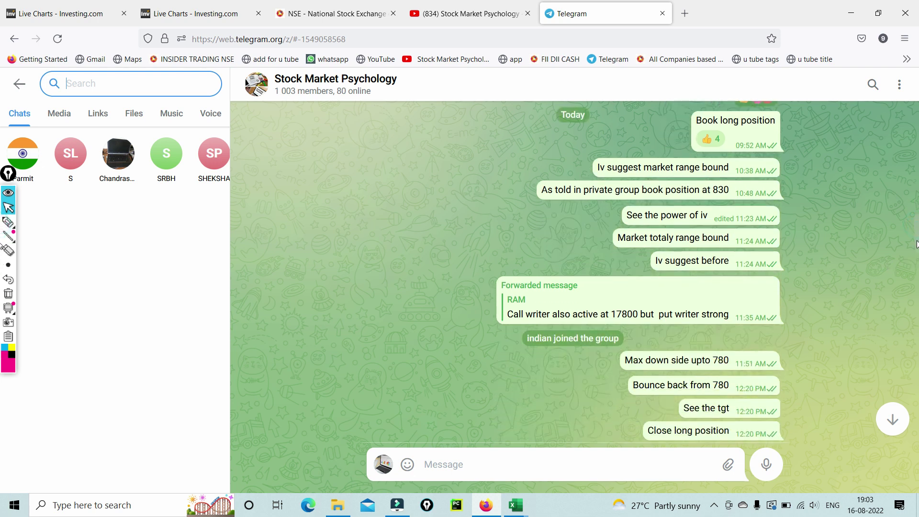
scroll(917, 244, "down", 3)
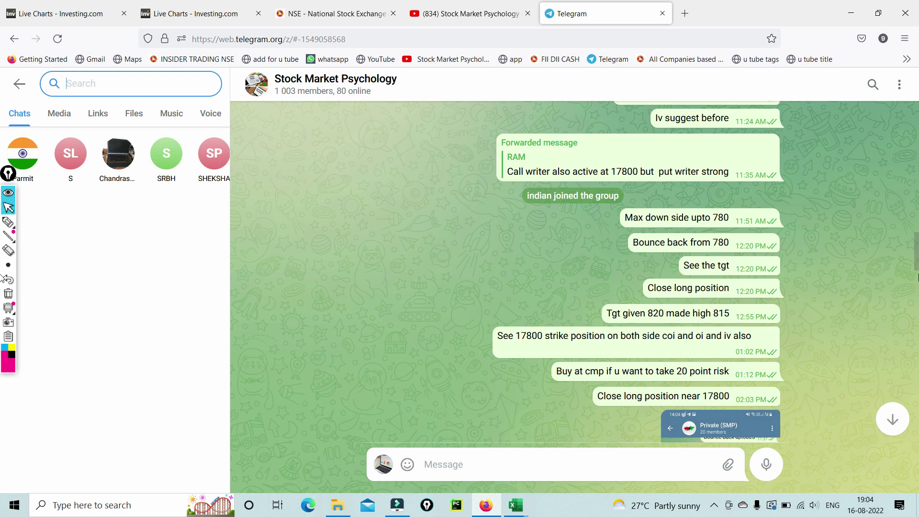
scroll(917, 263, "down", 10)
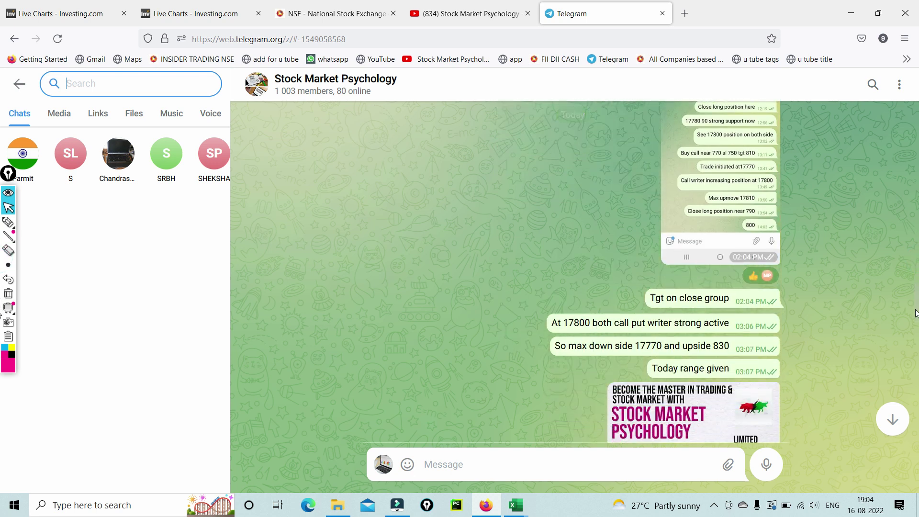
scroll(916, 314, "down", 4)
left_click(702, 313)
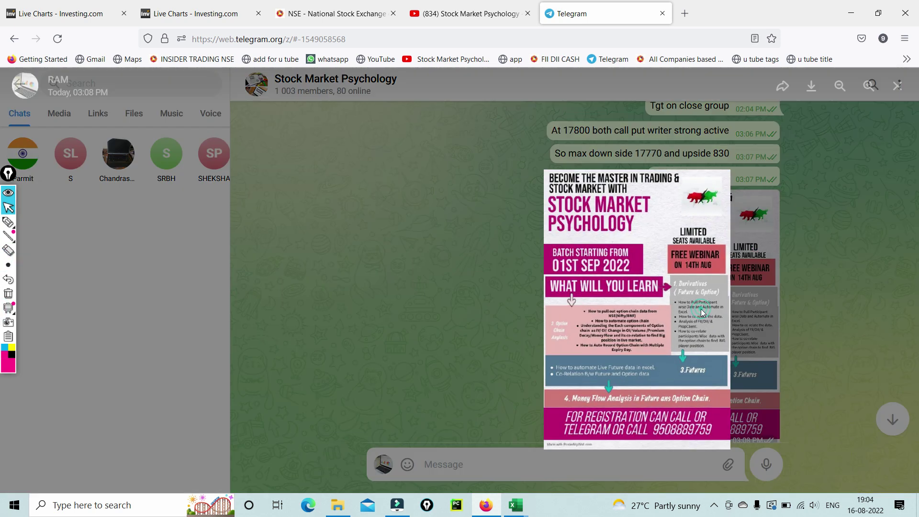
Circle the batch starting date and underline the registration line on the poster with the pen, and clear the marks
left_click(10, 224)
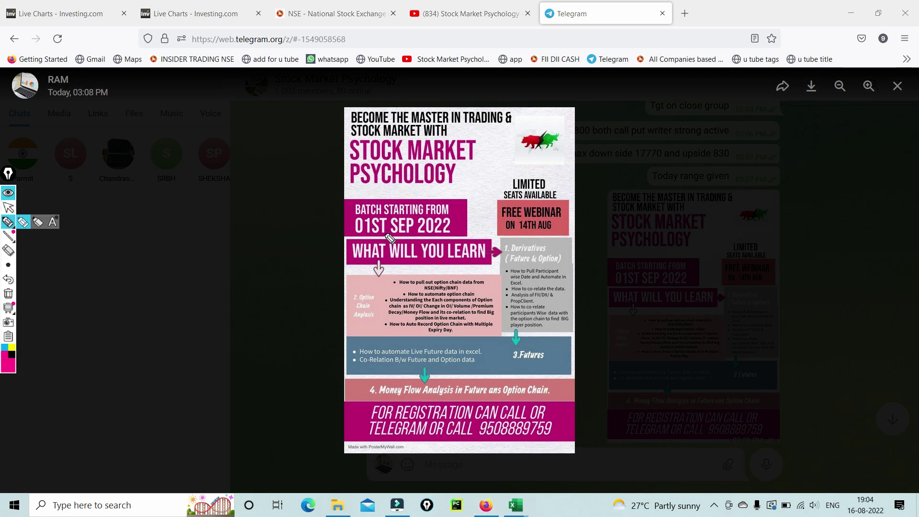
mouse_move(355, 235)
left_mouse_down()
mouse_move(473, 242)
mouse_move(474, 213)
mouse_move(431, 205)
mouse_move(355, 214)
mouse_move(345, 235)
mouse_move(352, 237)
left_mouse_up()
left_click_drag(373, 196, 428, 186)
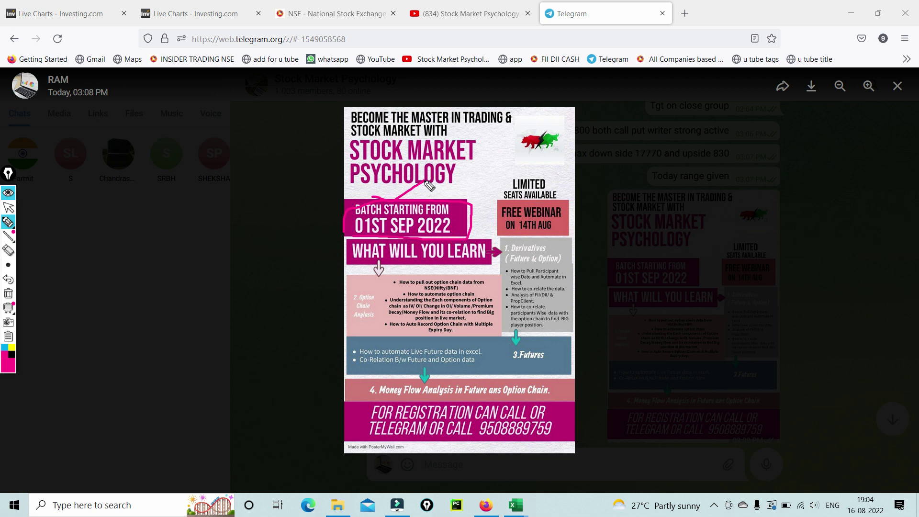
left_click(456, 440)
mouse_move(487, 445)
left_mouse_down()
mouse_move(579, 437)
mouse_move(602, 399)
left_mouse_up()
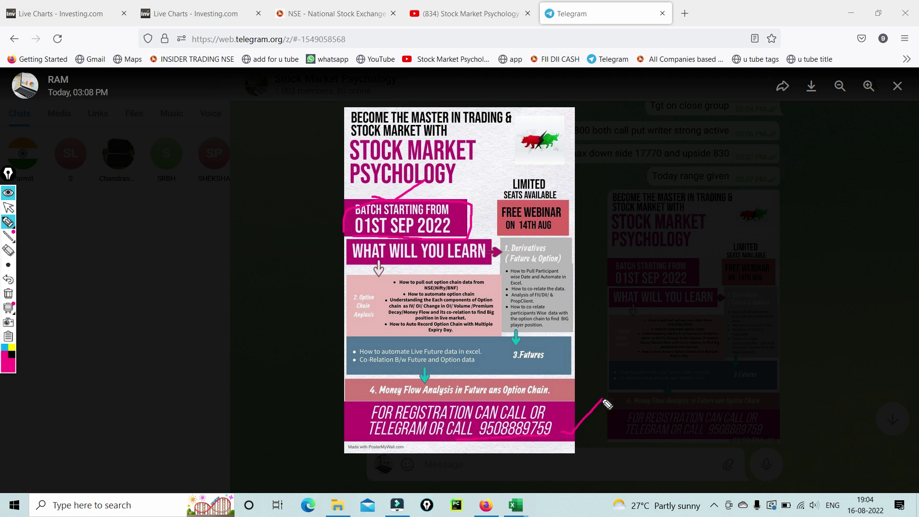
left_click(8, 294)
left_click(9, 207)
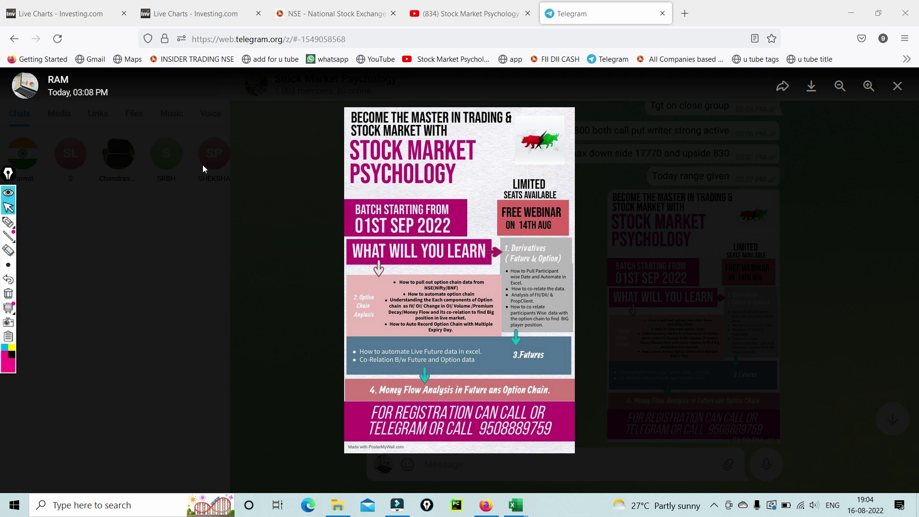
Switch to Excel and bring up the PARTICIPANT WISE OPEN INTERSET ANALYSIS workbook
mouse_move(517, 508)
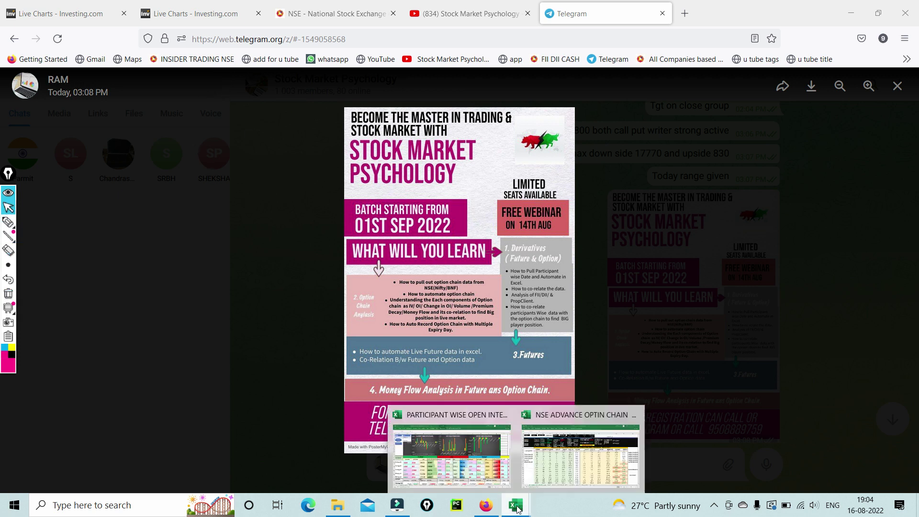
left_click(446, 473)
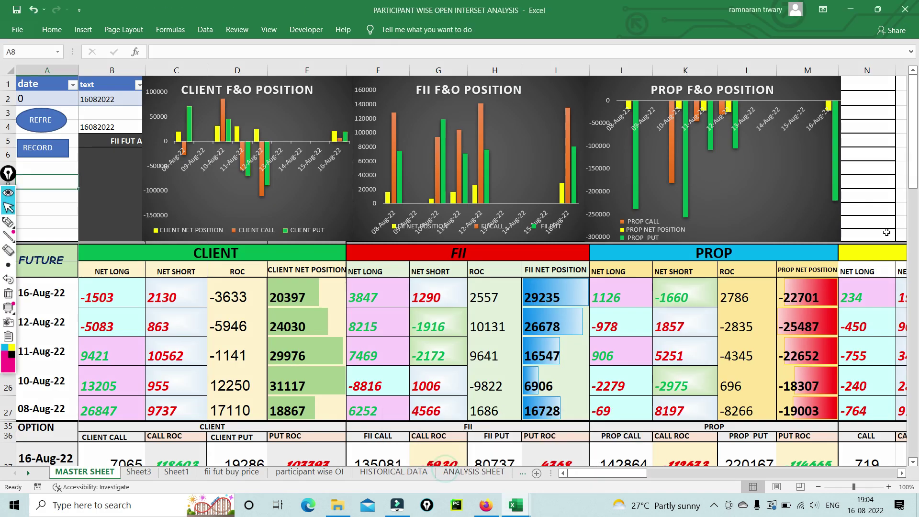
left_click(912, 177)
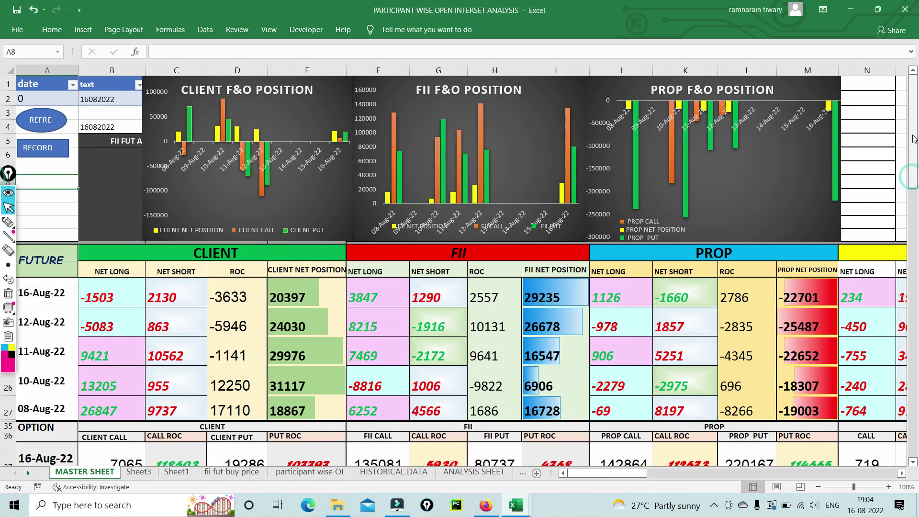
Circle the 16-Aug-22 client futures net long, net short, ROC and the net positions for 12-Aug-22 and 16-Aug-22, and clear the marks
left_click(8, 223)
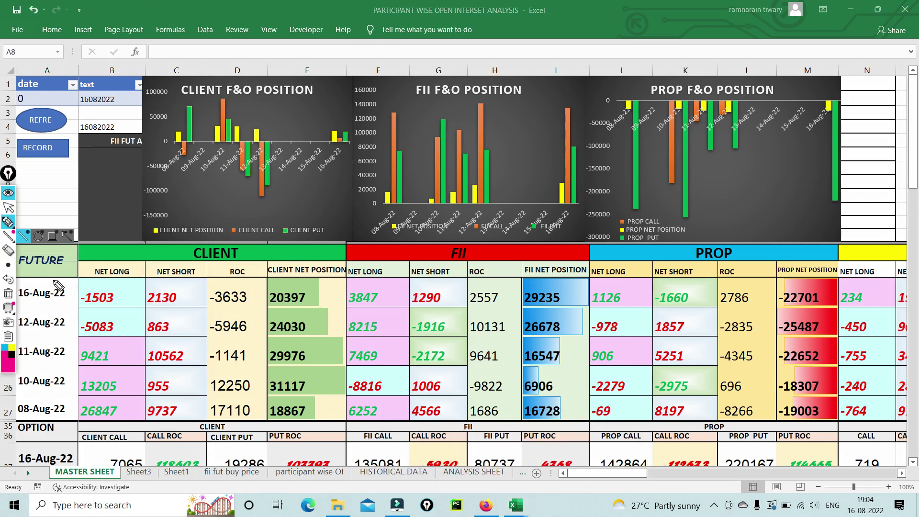
mouse_move(71, 299)
left_mouse_down()
mouse_move(115, 282)
mouse_move(123, 312)
mouse_move(70, 308)
mouse_move(74, 286)
left_mouse_up()
mouse_move(137, 291)
left_mouse_down()
mouse_move(191, 285)
mouse_move(194, 314)
mouse_move(139, 290)
mouse_move(148, 280)
left_mouse_up()
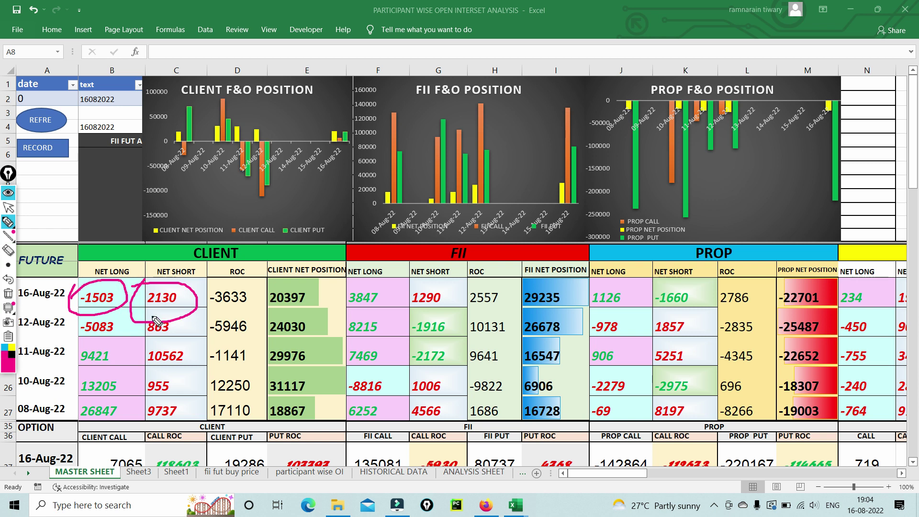
mouse_move(254, 318)
left_mouse_down()
mouse_move(323, 320)
mouse_move(295, 341)
mouse_move(270, 336)
left_mouse_up()
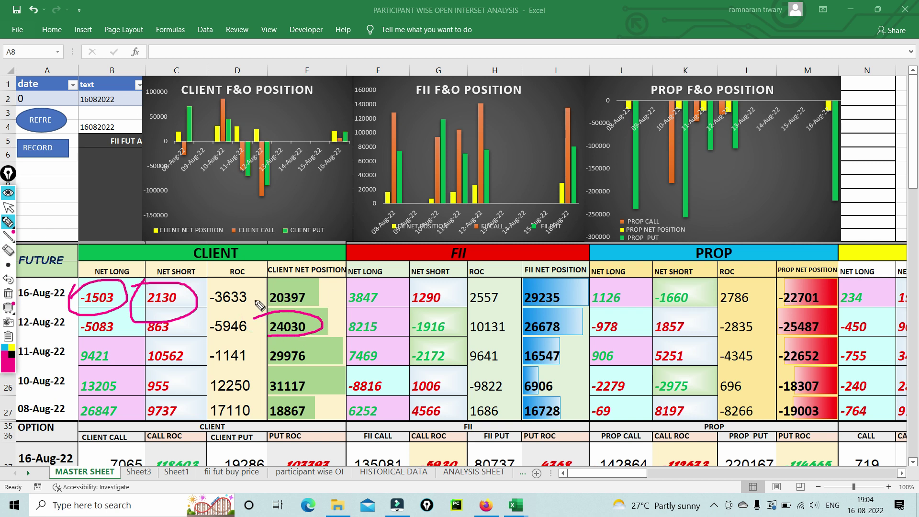
mouse_move(253, 289)
left_mouse_down()
mouse_move(316, 282)
mouse_move(330, 296)
mouse_move(250, 307)
mouse_move(268, 287)
left_mouse_up()
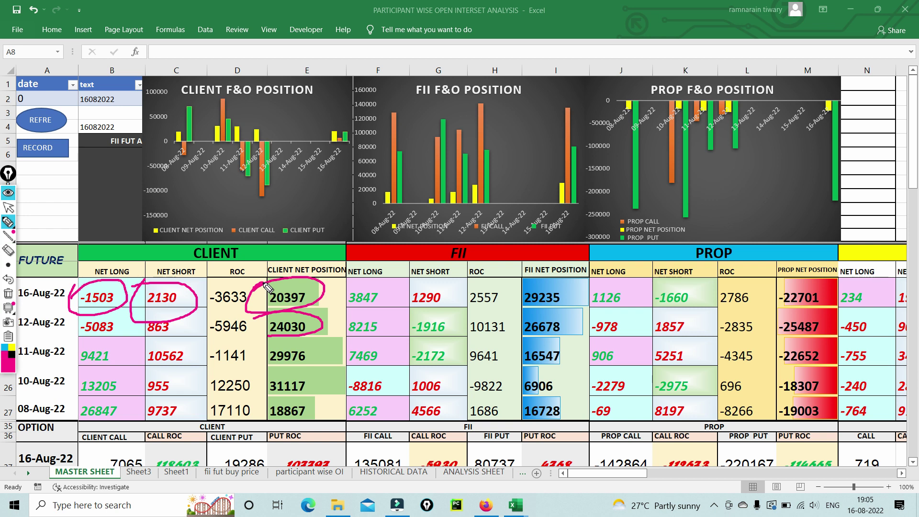
mouse_move(153, 313)
left_mouse_down()
mouse_move(199, 289)
mouse_move(259, 286)
mouse_move(263, 306)
mouse_move(207, 307)
mouse_move(209, 290)
left_mouse_up()
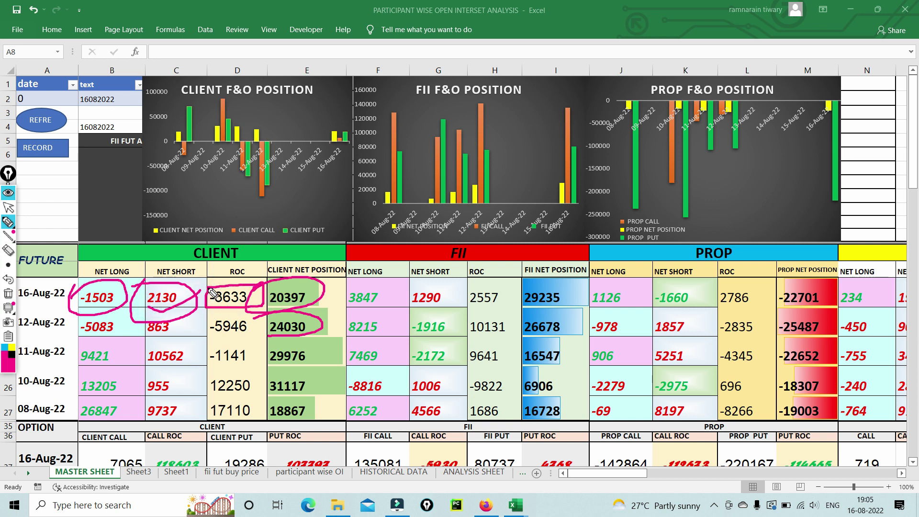
left_click(8, 295)
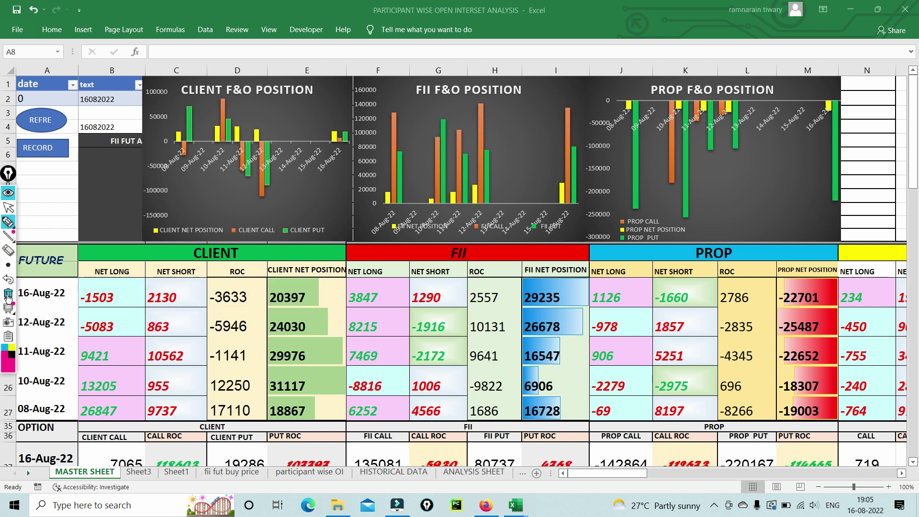
Mark the 16-Aug-22 client ROC, the FII net long, net short and ROC, and the FII net positions for 12-Aug-22 and 16-Aug-22
mouse_move(204, 307)
left_mouse_down()
mouse_move(242, 307)
mouse_move(258, 296)
mouse_move(257, 282)
mouse_move(221, 285)
mouse_move(207, 296)
mouse_move(211, 312)
left_mouse_up()
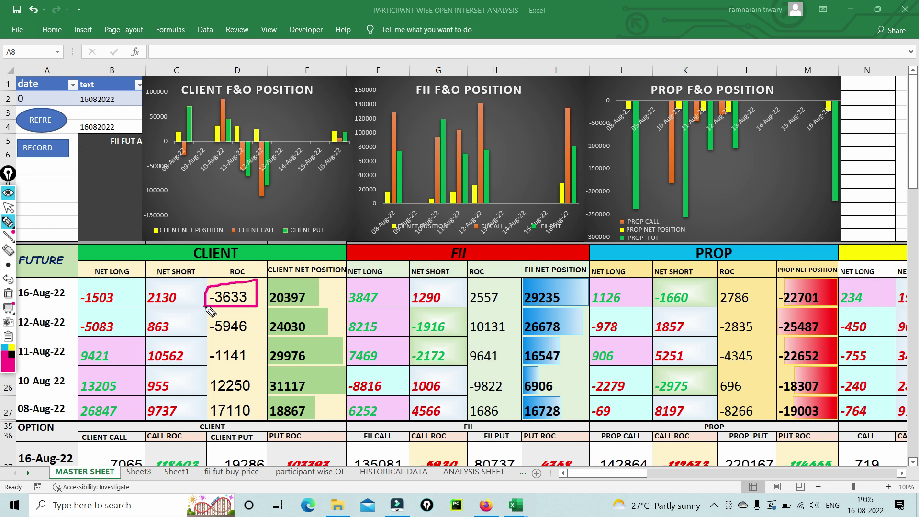
mouse_move(331, 286)
left_mouse_down()
mouse_move(380, 290)
mouse_move(383, 307)
mouse_move(355, 307)
mouse_move(349, 292)
left_mouse_up()
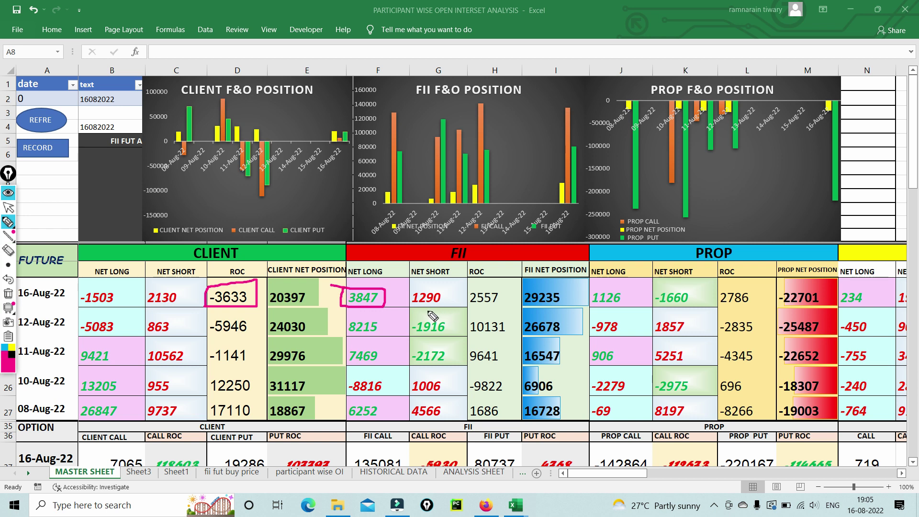
mouse_move(414, 311)
left_mouse_down()
mouse_move(451, 309)
mouse_move(451, 292)
mouse_move(414, 287)
mouse_move(411, 306)
mouse_move(512, 310)
mouse_move(508, 289)
mouse_move(472, 287)
mouse_move(472, 309)
left_mouse_up()
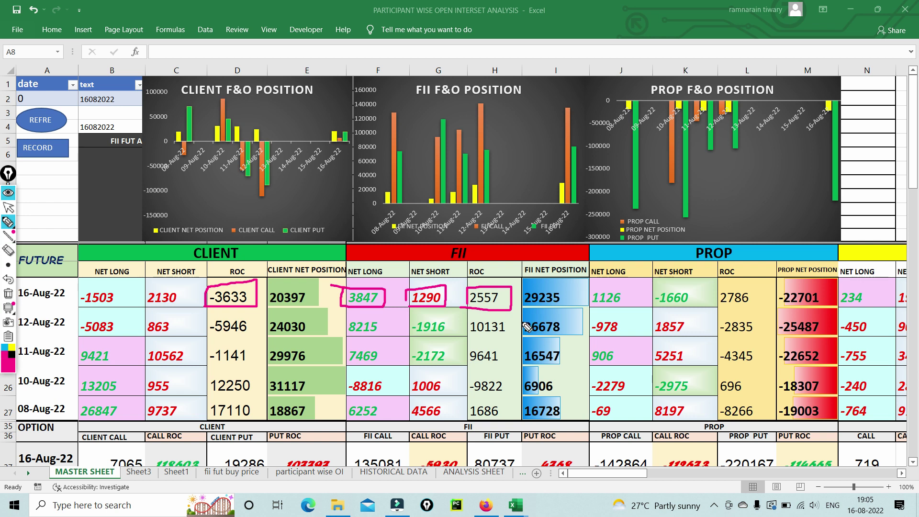
mouse_move(521, 318)
left_mouse_down()
mouse_move(564, 315)
mouse_move(561, 339)
left_mouse_up()
left_click_drag(530, 303, 553, 297)
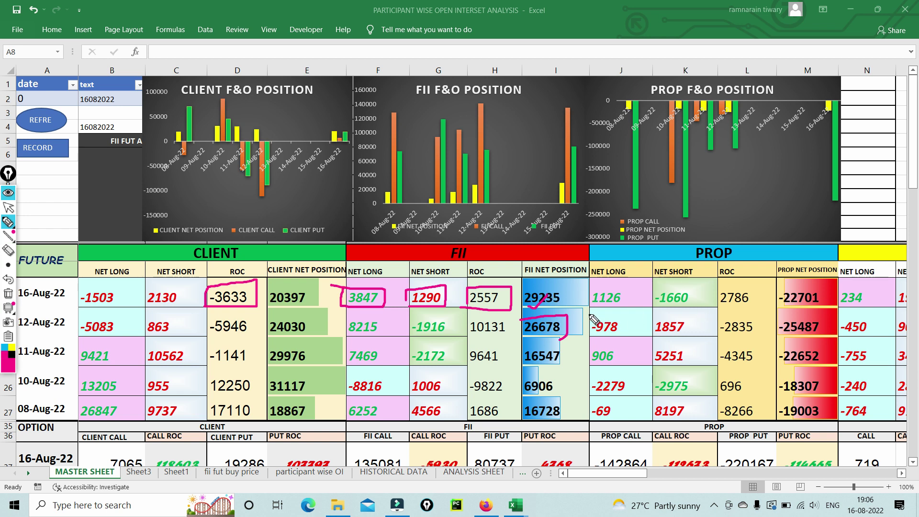
Mark the 16-Aug-22 PROP futures figures and the PROP net positions for 12-Aug-22 and 16-Aug-22, and clear all pen marks
mouse_move(587, 307)
left_mouse_down()
mouse_move(633, 290)
mouse_move(594, 284)
mouse_move(586, 305)
left_mouse_up()
mouse_move(650, 312)
left_mouse_down()
mouse_move(702, 311)
mouse_move(676, 280)
mouse_move(657, 310)
mouse_move(735, 305)
mouse_move(814, 315)
mouse_move(766, 335)
left_mouse_up()
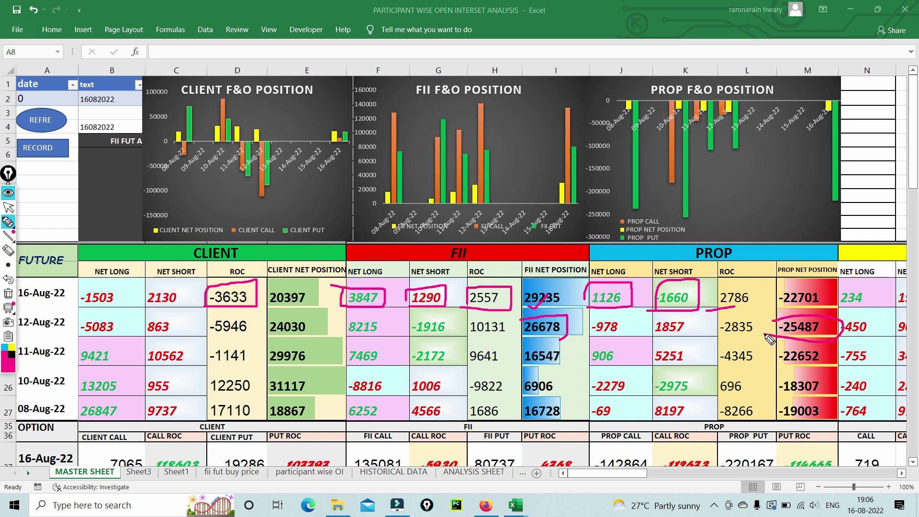
mouse_move(779, 289)
left_mouse_down()
mouse_move(788, 295)
mouse_move(816, 241)
left_mouse_up()
left_click(9, 294)
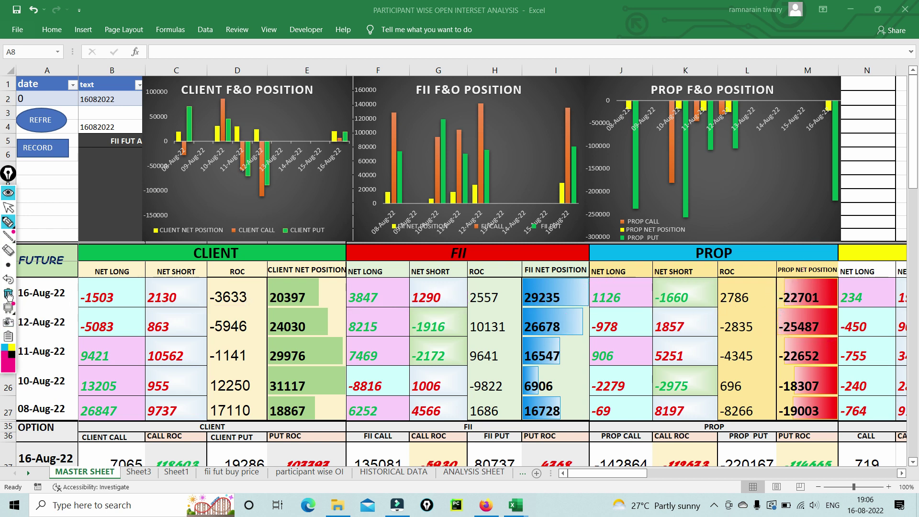
Examine the DII futures net long, net short, ROC and net figures on the master sheet
left_click(9, 211)
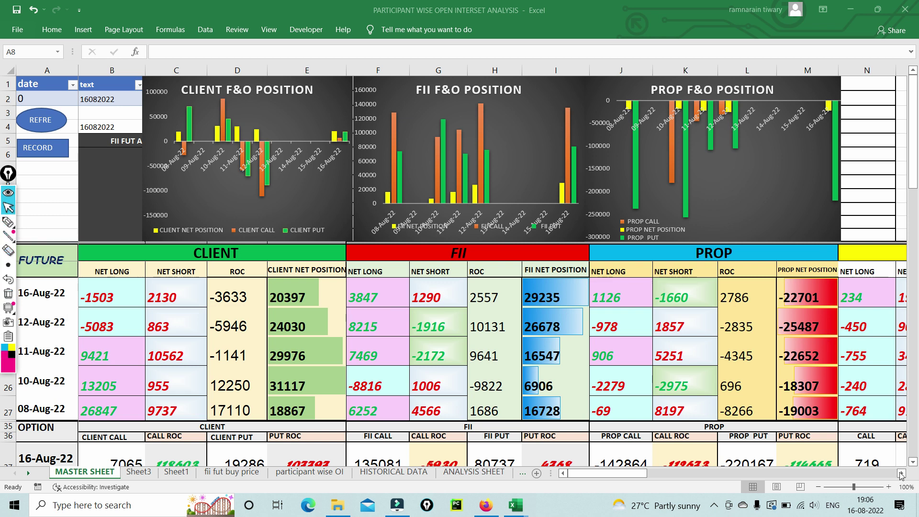
left_click(902, 474)
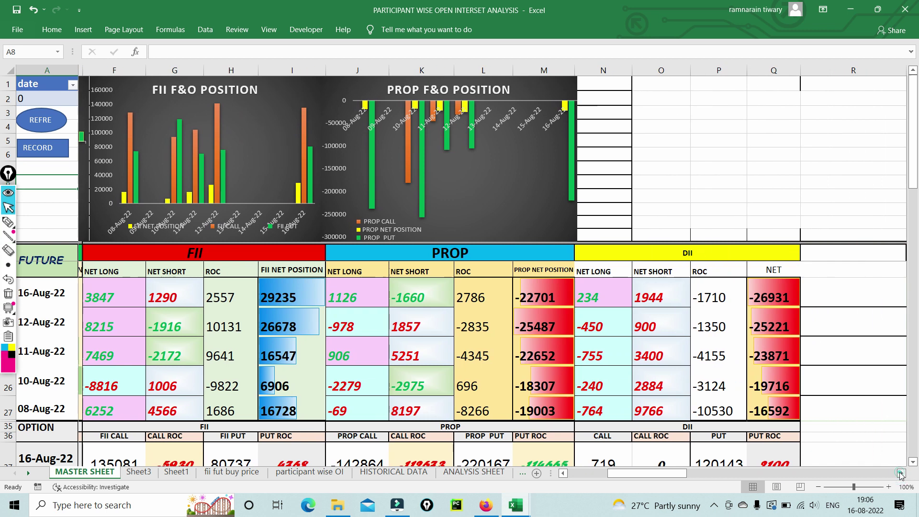
left_click(902, 474)
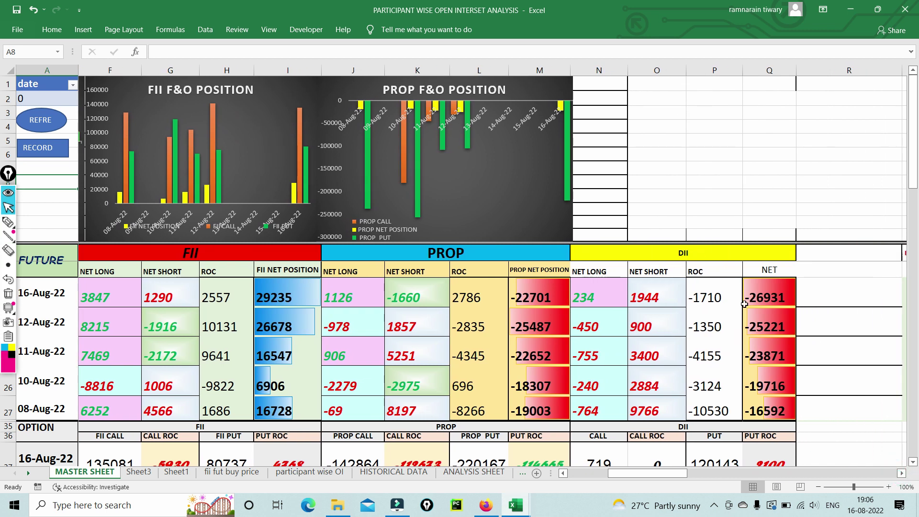
left_click_drag(640, 476, 560, 486)
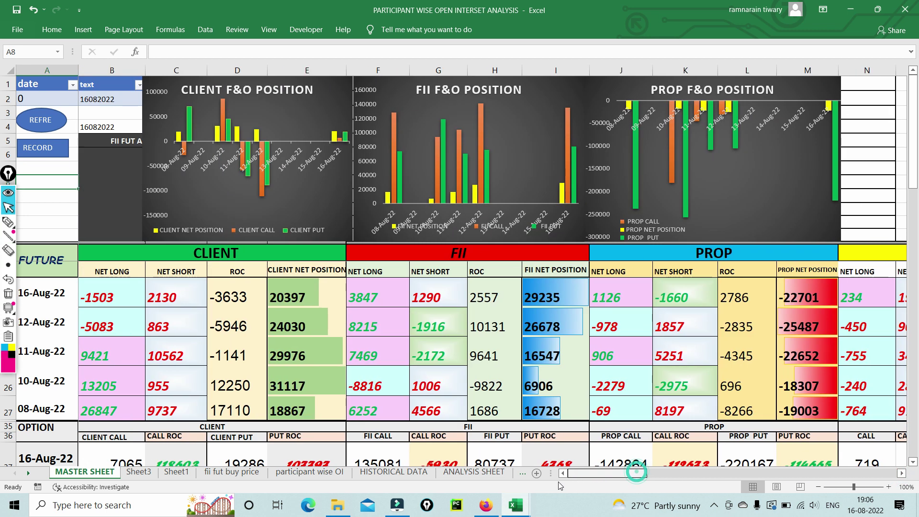
In the option table, box the 12-Aug-22 client call and the 16-Aug-22 call ROC, and tick the 16-Aug-22 client call
left_click(913, 463)
left_click(914, 463)
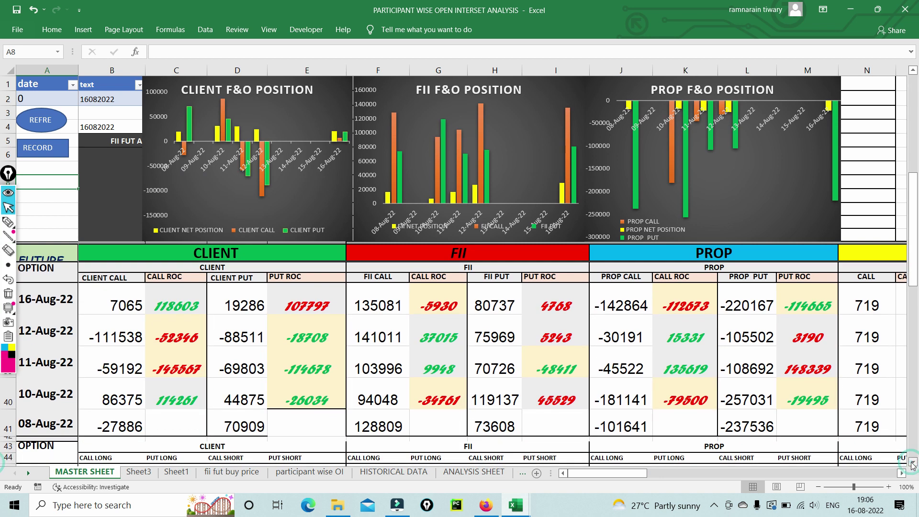
mouse_move(9, 224)
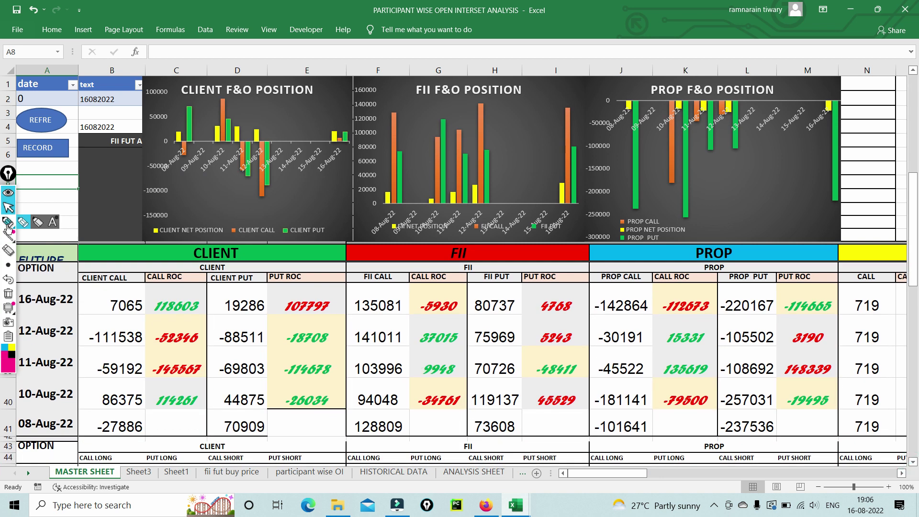
left_click(9, 228)
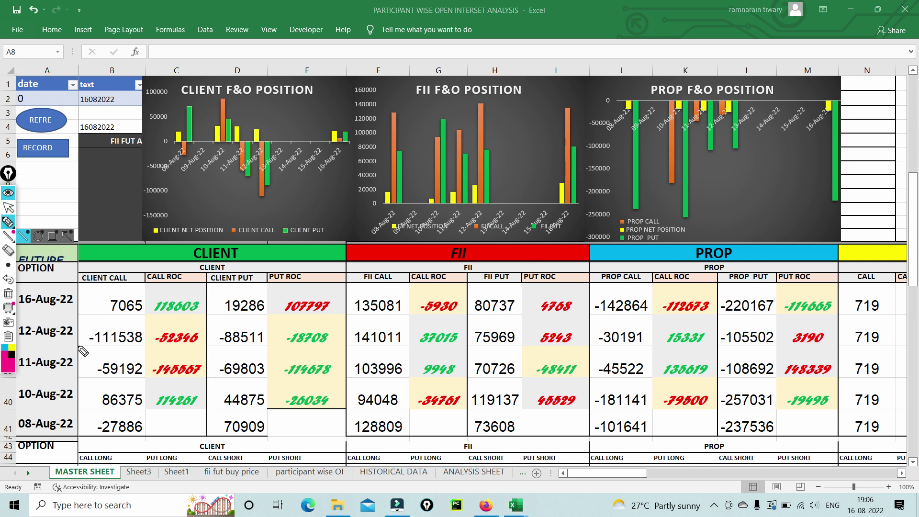
mouse_move(86, 348)
left_mouse_down()
mouse_move(153, 339)
mouse_move(135, 325)
mouse_move(85, 328)
mouse_move(80, 346)
left_mouse_up()
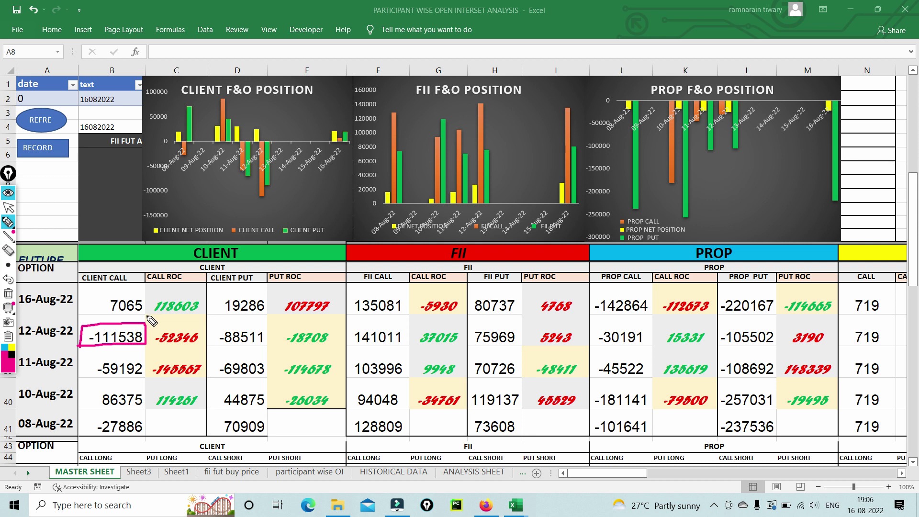
mouse_move(153, 320)
left_mouse_down()
mouse_move(199, 316)
mouse_move(207, 299)
mouse_move(178, 291)
mouse_move(149, 314)
left_mouse_up()
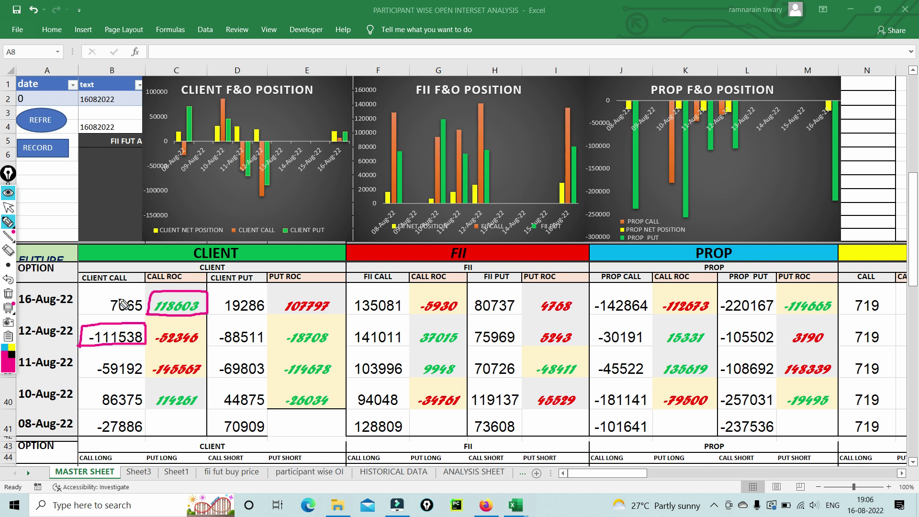
left_click_drag(119, 300, 143, 286)
Box the client put figures for 12-Aug-22 and 16-Aug-22 and the 16-Aug-22 put ROC, and clear all pen marks
mouse_move(211, 348)
left_mouse_down()
mouse_move(247, 354)
mouse_move(273, 341)
mouse_move(269, 323)
mouse_move(214, 324)
mouse_move(211, 349)
left_mouse_up()
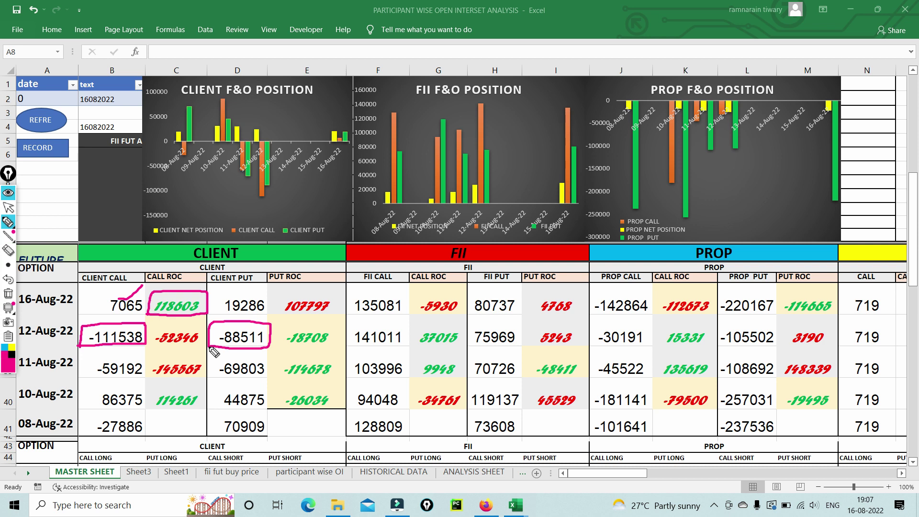
mouse_move(276, 315)
left_mouse_down()
mouse_move(339, 315)
mouse_move(338, 293)
mouse_move(287, 292)
mouse_move(282, 311)
left_mouse_up()
mouse_move(218, 297)
left_mouse_down()
mouse_move(278, 297)
mouse_move(272, 319)
mouse_move(226, 321)
mouse_move(218, 297)
left_mouse_up()
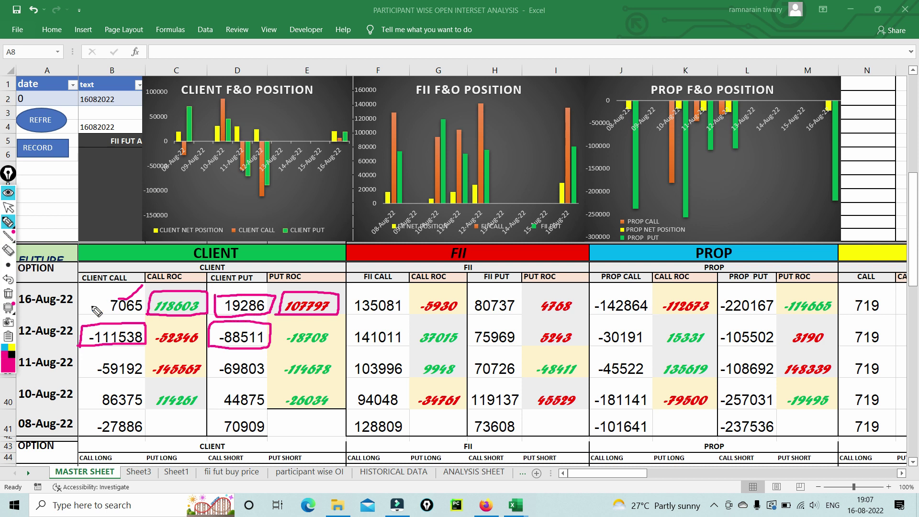
left_click(10, 294)
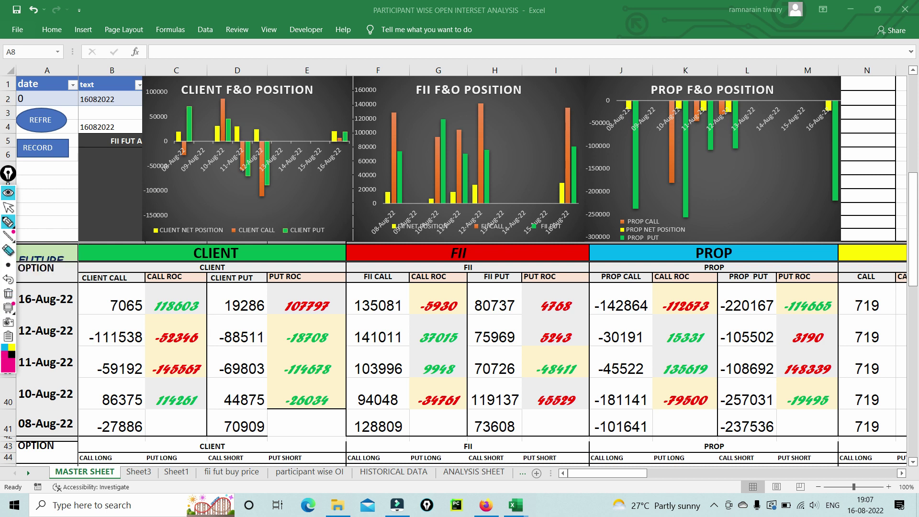
Mark the 16-Aug-22 client call, client put and both ROC figures, draw an arrow from call to put, and clear all pen marks
left_click(7, 221)
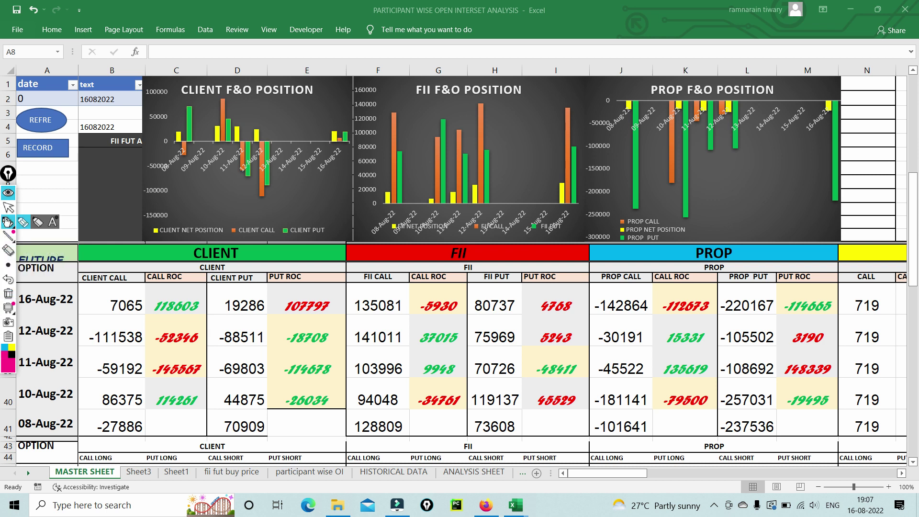
left_click(7, 221)
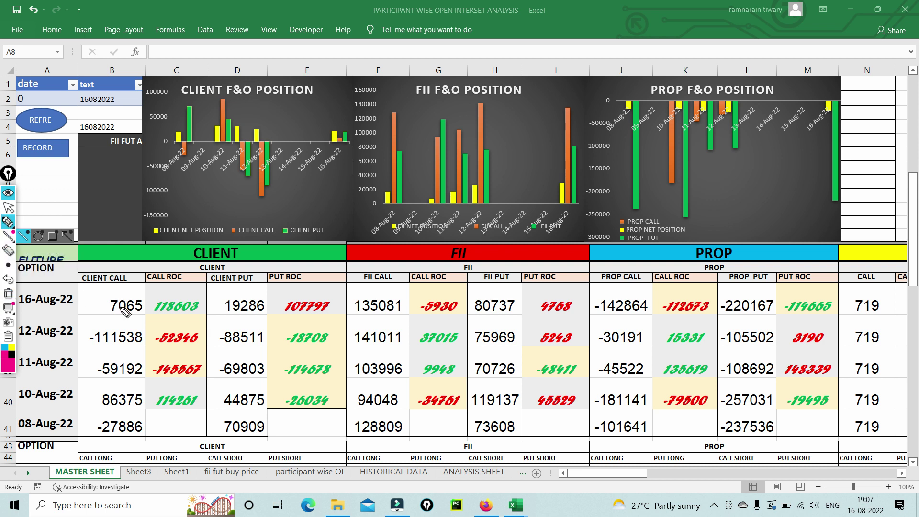
mouse_move(108, 307)
left_mouse_down()
mouse_move(126, 293)
mouse_move(147, 298)
mouse_move(140, 319)
mouse_move(105, 313)
mouse_move(107, 301)
left_mouse_up()
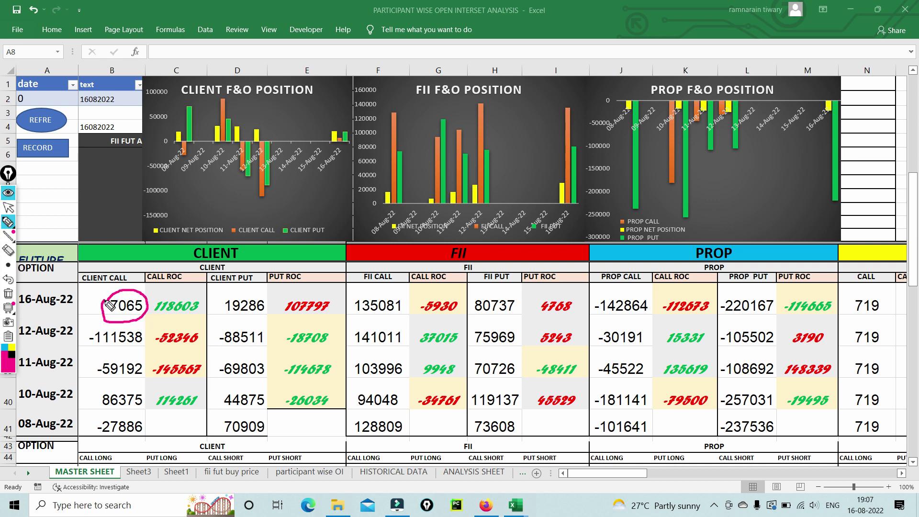
left_click_drag(164, 301, 201, 276)
left_click_drag(304, 299, 342, 278)
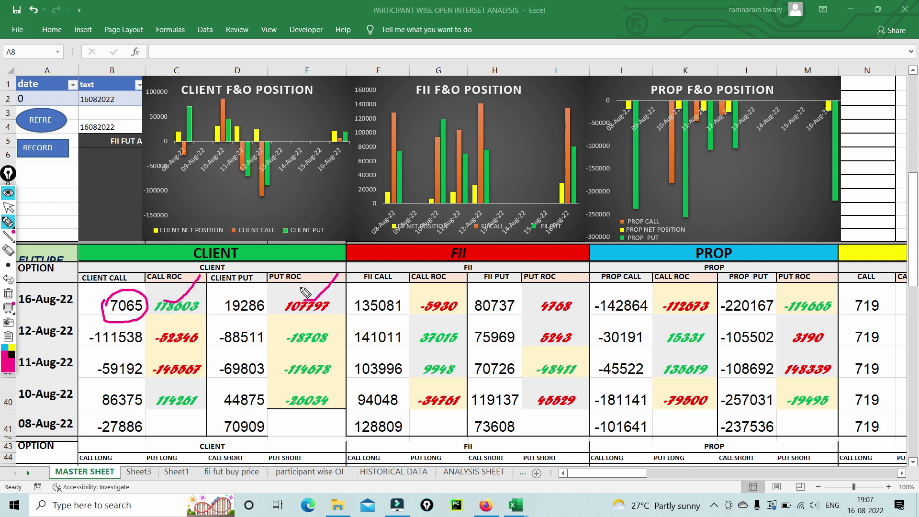
mouse_move(216, 316)
left_mouse_down()
mouse_move(269, 315)
mouse_move(266, 295)
mouse_move(221, 294)
mouse_move(217, 320)
left_mouse_up()
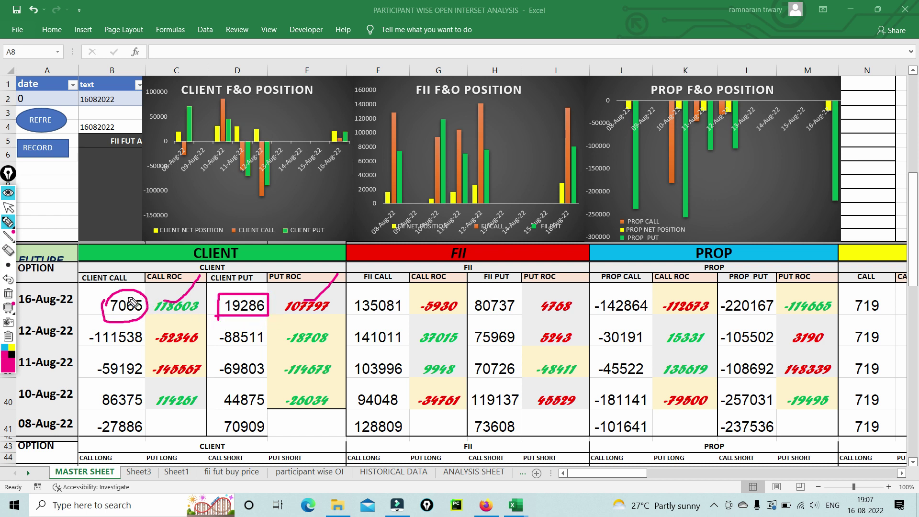
mouse_move(128, 301)
left_mouse_down()
mouse_move(163, 274)
mouse_move(193, 269)
mouse_move(212, 296)
mouse_move(224, 287)
left_mouse_up()
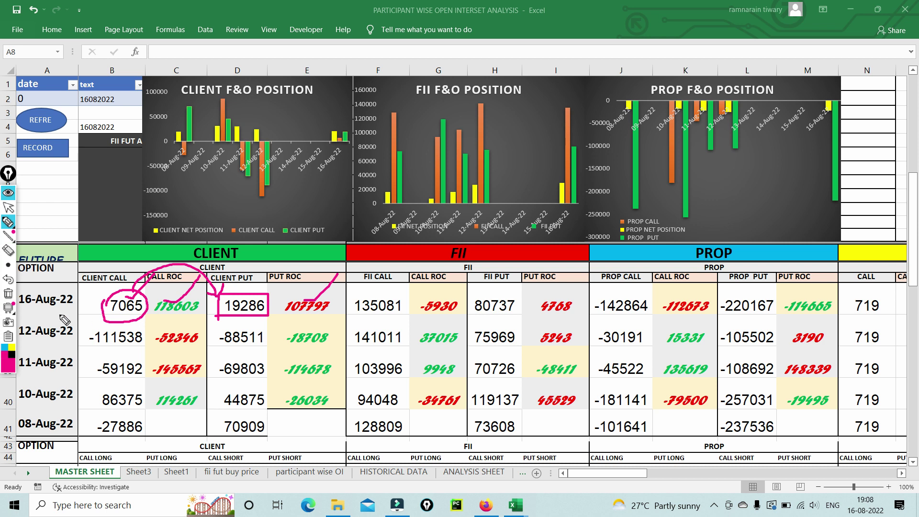
left_click(8, 295)
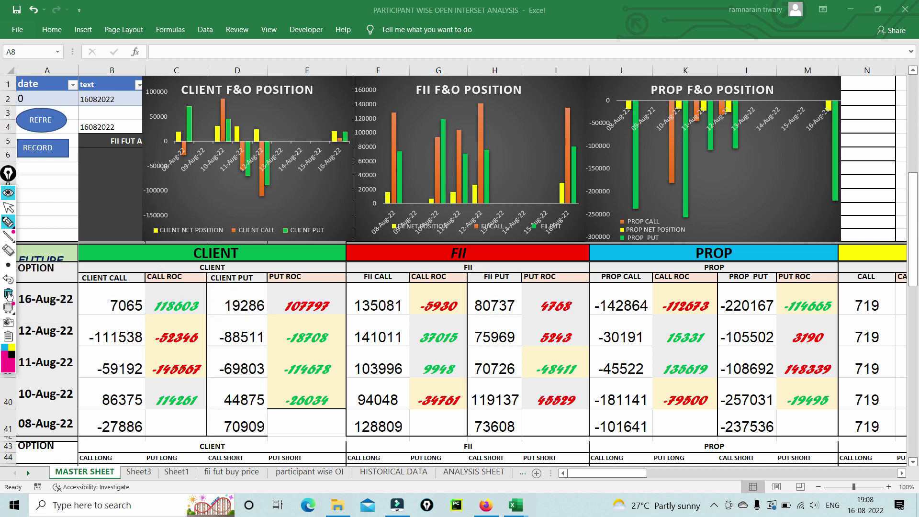
Outline the 12-Aug-22 FII call and the 16-Aug-22 FII call and put ROC, and tick the 16-Aug-22 FII call and put
mouse_move(347, 330)
left_mouse_down()
mouse_move(384, 325)
mouse_move(410, 339)
mouse_move(389, 355)
mouse_move(356, 349)
mouse_move(351, 329)
left_mouse_up()
mouse_move(418, 317)
left_mouse_down()
mouse_move(461, 302)
mouse_move(431, 292)
mouse_move(413, 318)
left_mouse_up()
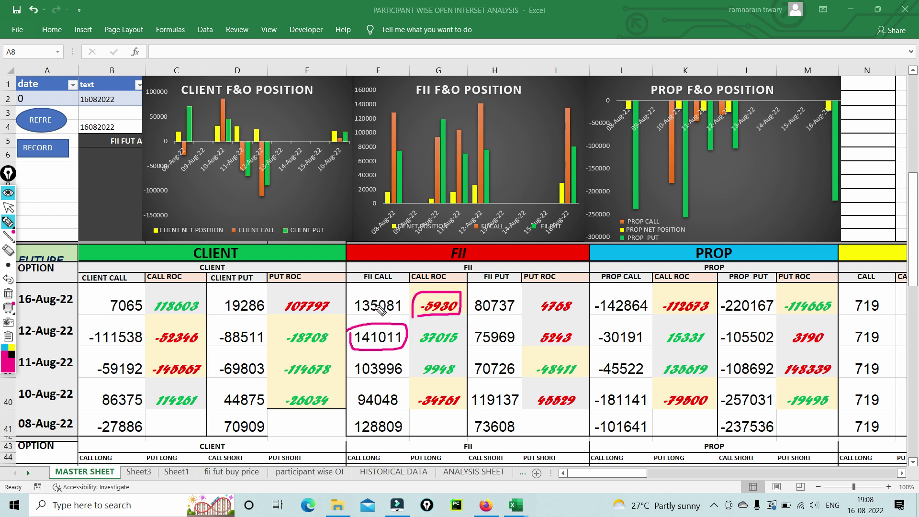
left_click_drag(366, 295, 401, 269)
mouse_move(536, 299)
left_mouse_down()
mouse_move(534, 313)
mouse_move(579, 297)
mouse_move(588, 311)
mouse_move(527, 325)
left_mouse_up()
left_click_drag(486, 295, 528, 256)
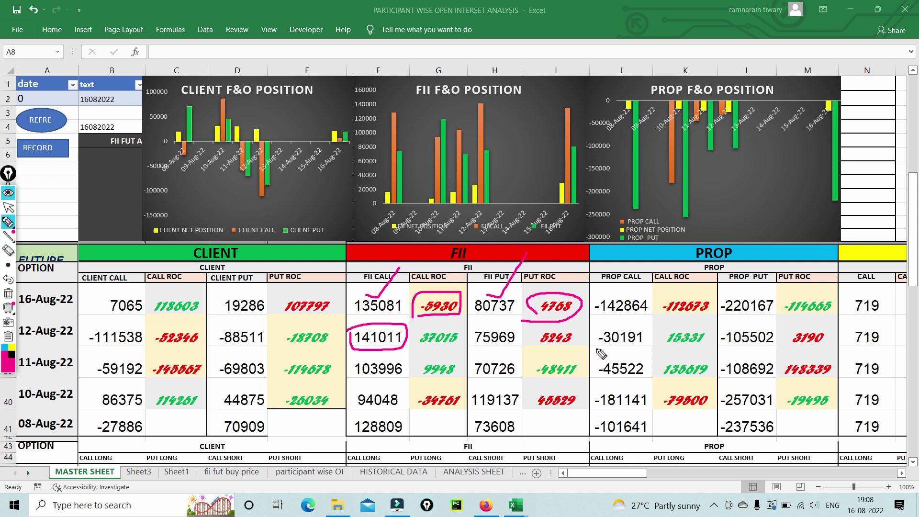
Box the 12-Aug-22 PROP call and put and their 16-Aug-22 ROC, tick the 16-Aug-22 figures, and clear all pen marks
mouse_move(594, 348)
left_mouse_down()
mouse_move(647, 349)
mouse_move(648, 336)
mouse_move(613, 326)
mouse_move(591, 345)
mouse_move(610, 346)
left_mouse_up()
mouse_move(660, 315)
left_mouse_down()
mouse_move(720, 311)
mouse_move(704, 293)
mouse_move(660, 295)
mouse_move(662, 316)
left_mouse_up()
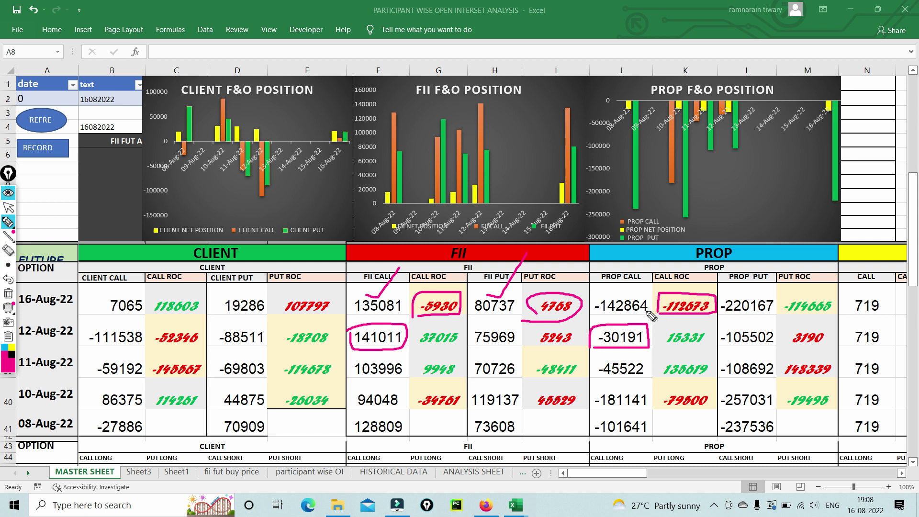
mouse_move(621, 296)
left_mouse_down()
mouse_move(639, 295)
mouse_move(650, 270)
left_mouse_up()
mouse_move(722, 345)
left_mouse_down()
mouse_move(780, 345)
mouse_move(784, 336)
mouse_move(740, 328)
mouse_move(716, 337)
mouse_move(720, 349)
left_mouse_up()
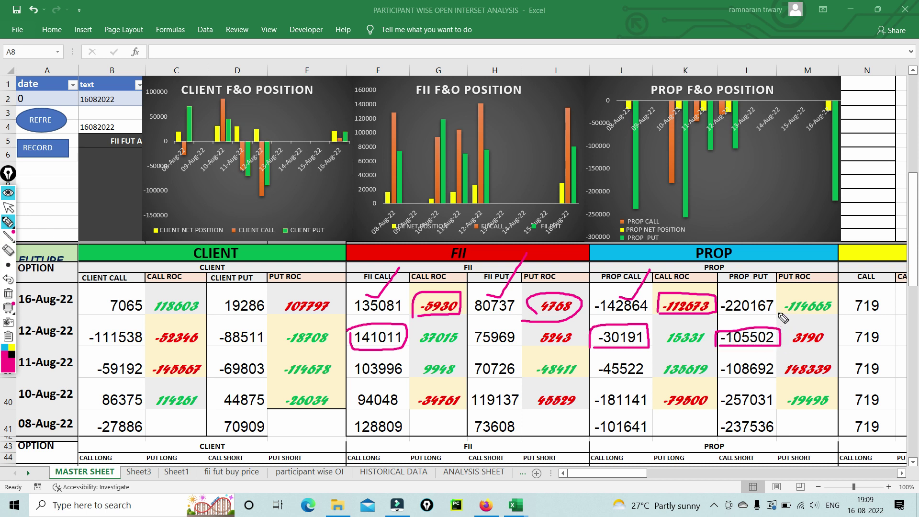
mouse_move(778, 313)
left_mouse_down()
mouse_move(846, 316)
mouse_move(843, 294)
mouse_move(805, 293)
mouse_move(774, 307)
mouse_move(776, 317)
left_mouse_up()
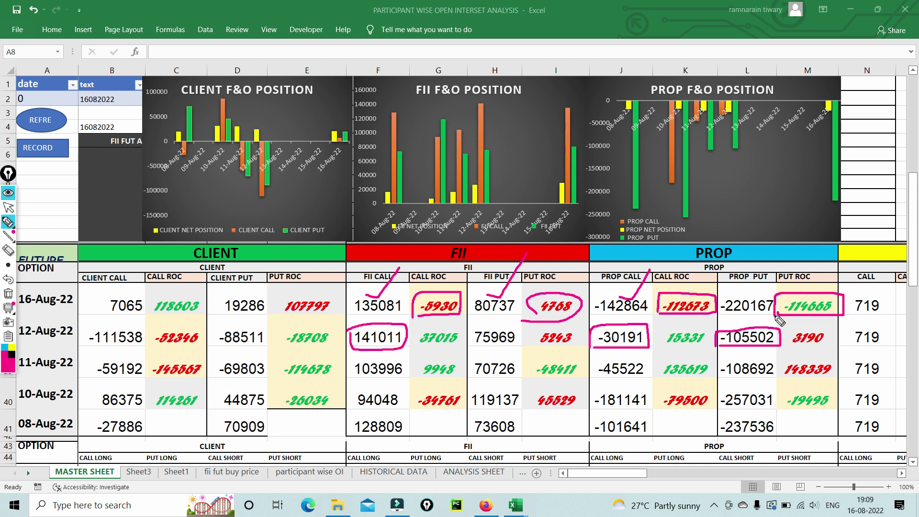
left_click_drag(742, 298, 767, 286)
left_click(8, 293)
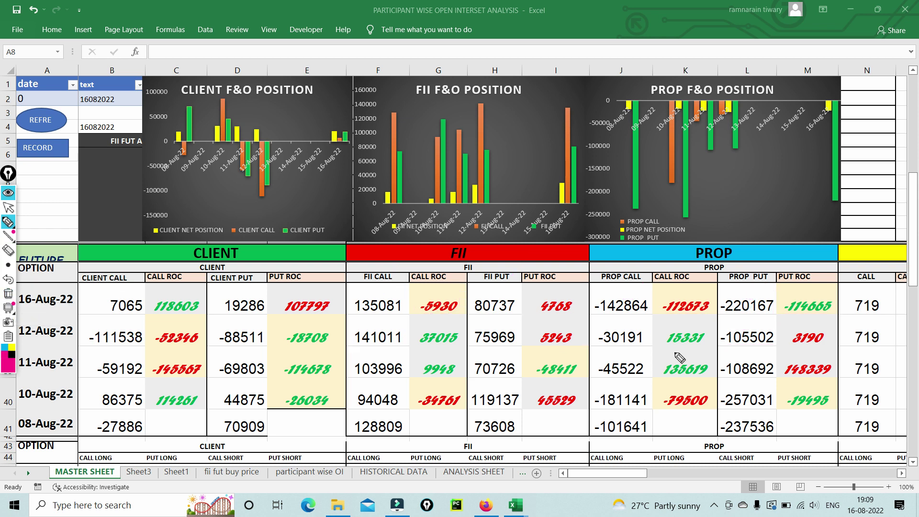
Circle the 12-Aug-22 PROP put, box the 16-Aug-22 call ROC, and tick the 16-Aug-22 put ROC, PROP call and PROP put
mouse_move(731, 328)
left_mouse_down()
mouse_move(788, 330)
mouse_move(735, 352)
mouse_move(733, 329)
left_mouse_up()
left_click_drag(784, 308, 811, 291)
mouse_move(656, 318)
left_mouse_down()
mouse_move(704, 315)
mouse_move(715, 301)
mouse_move(697, 293)
mouse_move(655, 307)
mouse_move(656, 317)
mouse_move(625, 295)
mouse_move(665, 247)
left_mouse_up()
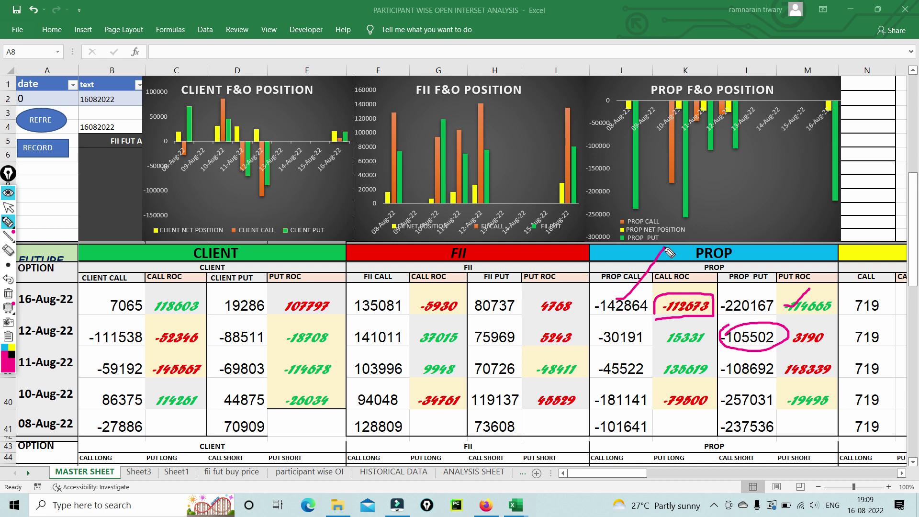
left_click_drag(736, 299, 777, 270)
Return to the futures table, clear all pen marks, and switch to the NSE ADVANCE OPTIN CHAIN ANALYSIS workbook
left_click(8, 208)
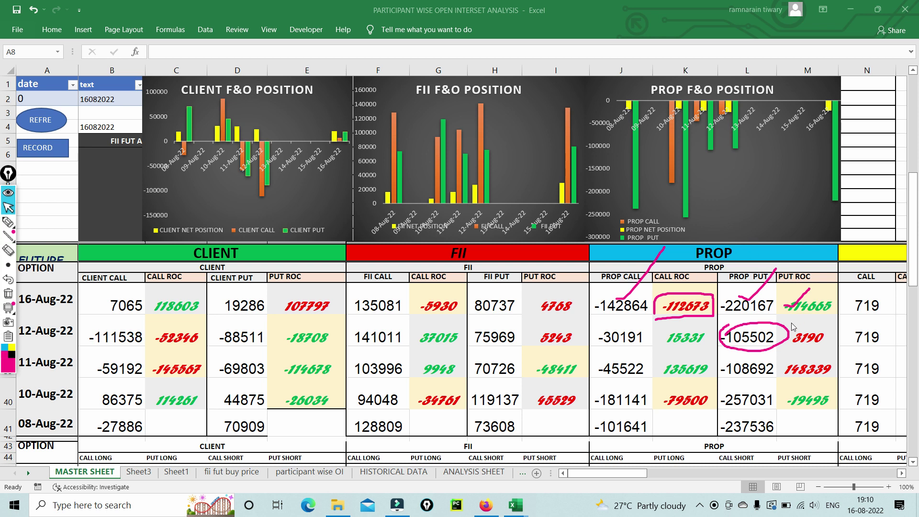
left_click(914, 245)
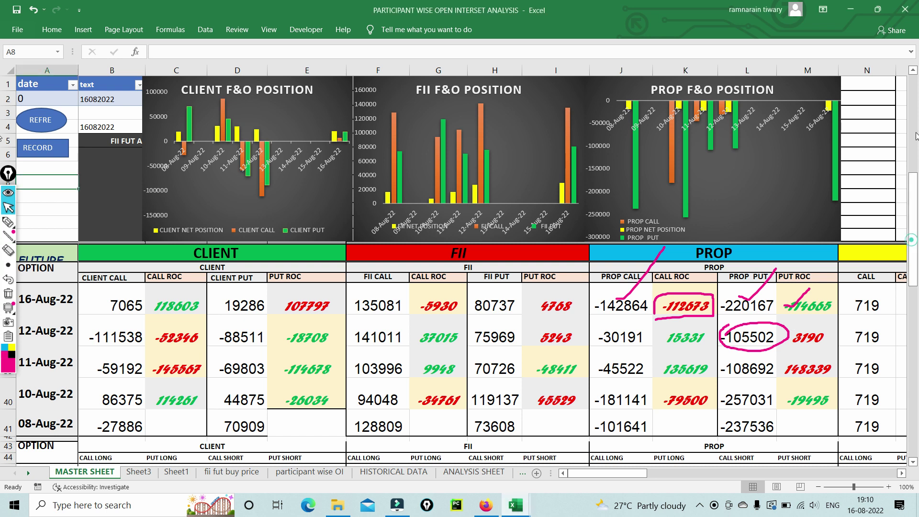
scroll(914, 202, "up", 5)
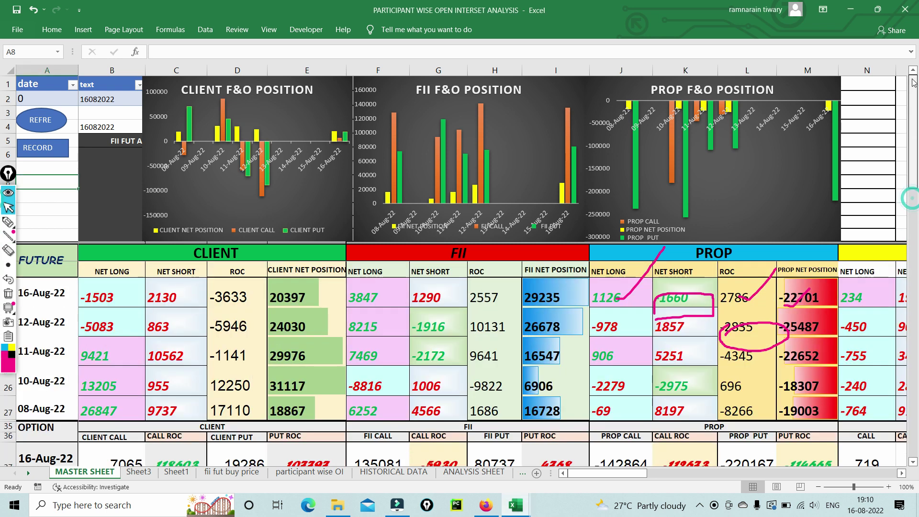
left_click(9, 296)
mouse_move(518, 508)
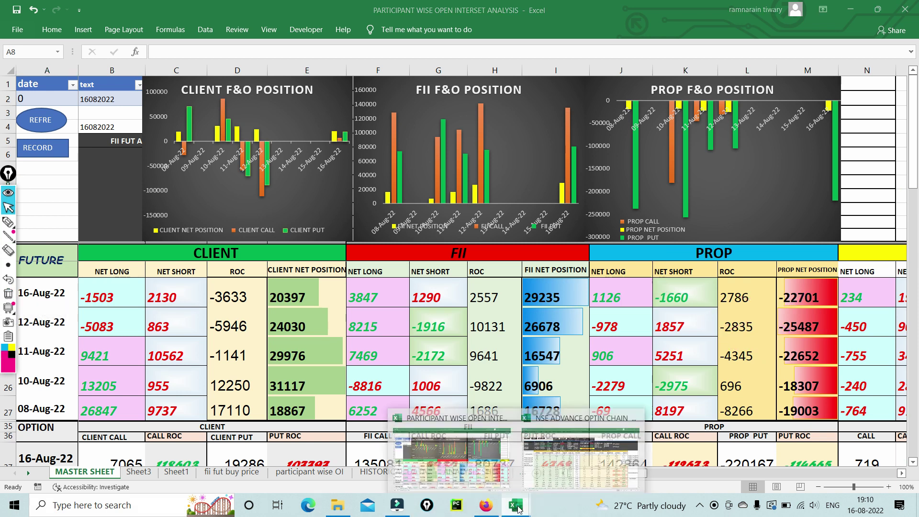
left_click(552, 467)
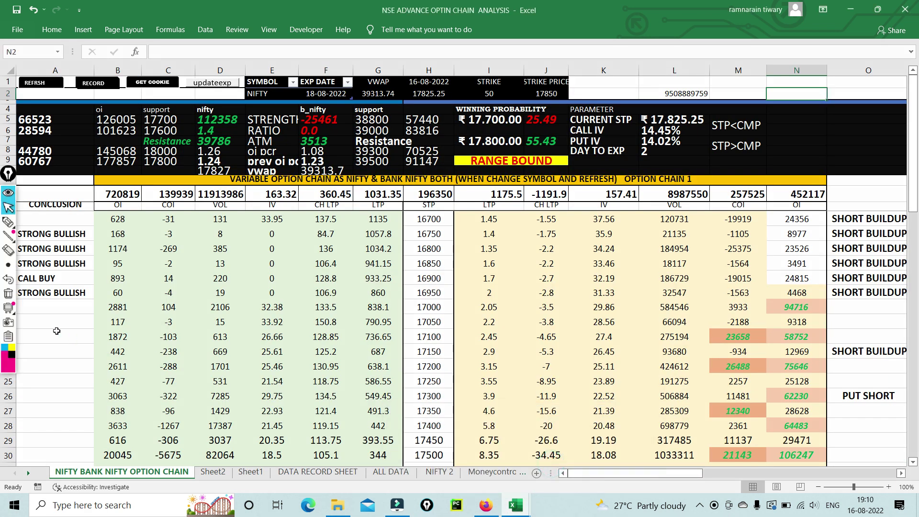
Box the nifty support, ratio and resistance figures, tick the call COI total, and circle the put COI total
left_click(10, 235)
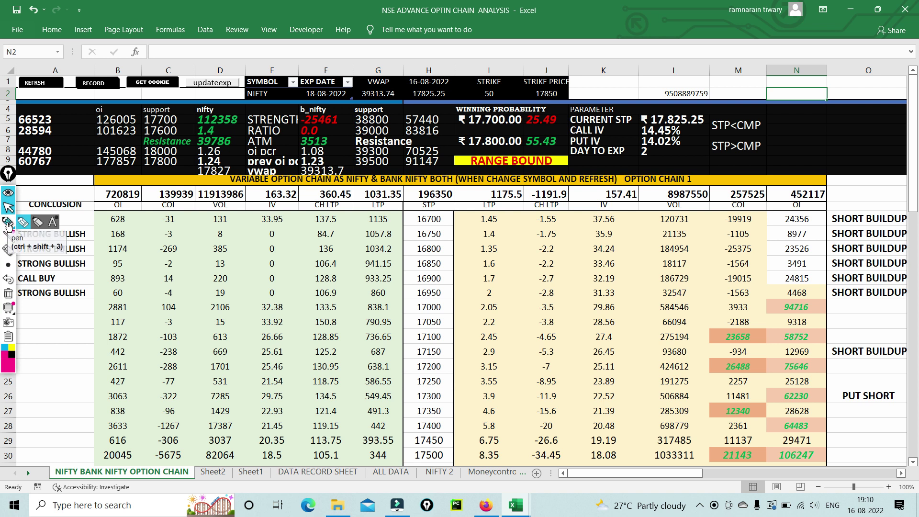
left_click(9, 222)
mouse_move(191, 130)
left_mouse_down()
mouse_move(193, 107)
mouse_move(246, 109)
mouse_move(248, 145)
mouse_move(194, 152)
left_mouse_up()
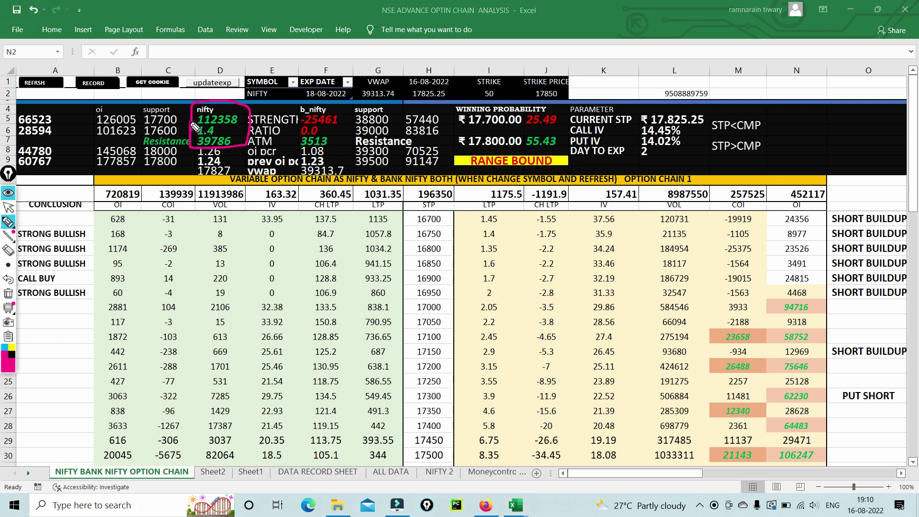
left_click_drag(168, 190, 187, 180)
mouse_move(732, 205)
left_mouse_down()
mouse_move(729, 184)
mouse_move(772, 185)
mouse_move(759, 207)
left_mouse_up()
left_click_drag(726, 205, 721, 189)
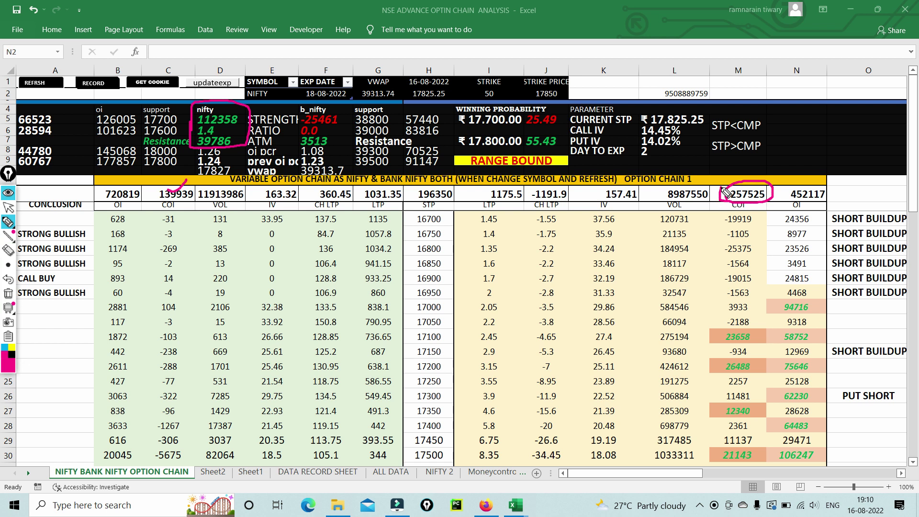
Outline the RANGE BOUND label and the 17,800 winning probability, tick the 17,700 one, and clear all pen marks
mouse_move(498, 158)
left_mouse_down()
mouse_move(556, 156)
mouse_move(577, 166)
mouse_move(561, 175)
mouse_move(452, 175)
mouse_move(453, 152)
mouse_move(512, 154)
left_mouse_up()
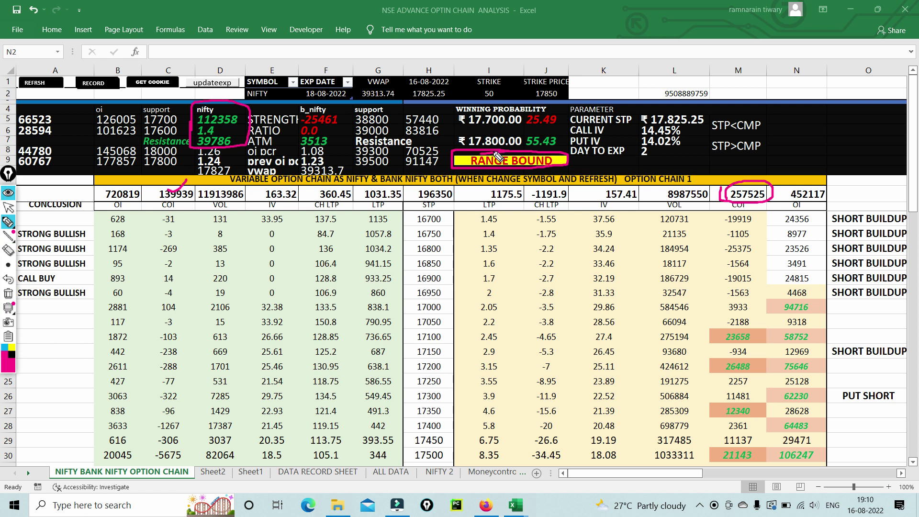
mouse_move(570, 152)
left_mouse_down()
mouse_move(553, 136)
mouse_move(484, 136)
mouse_move(462, 136)
mouse_move(464, 153)
left_mouse_up()
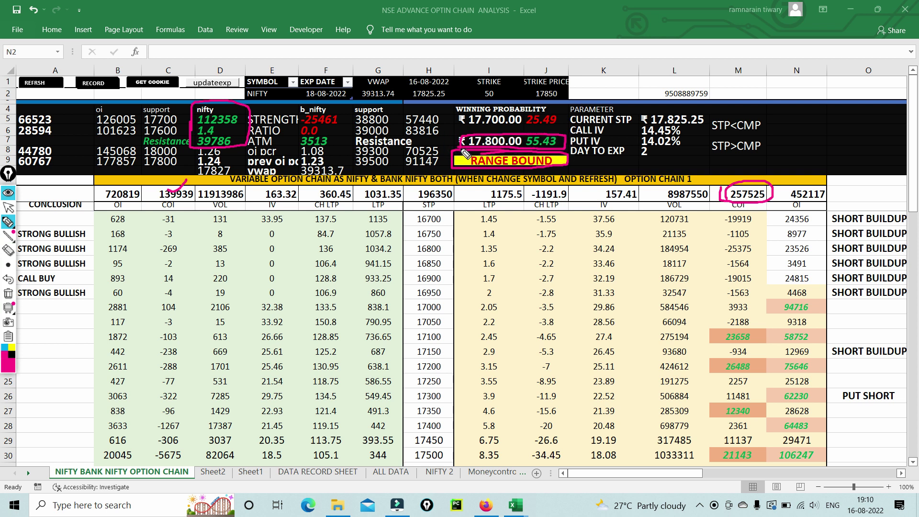
left_click_drag(502, 113, 528, 90)
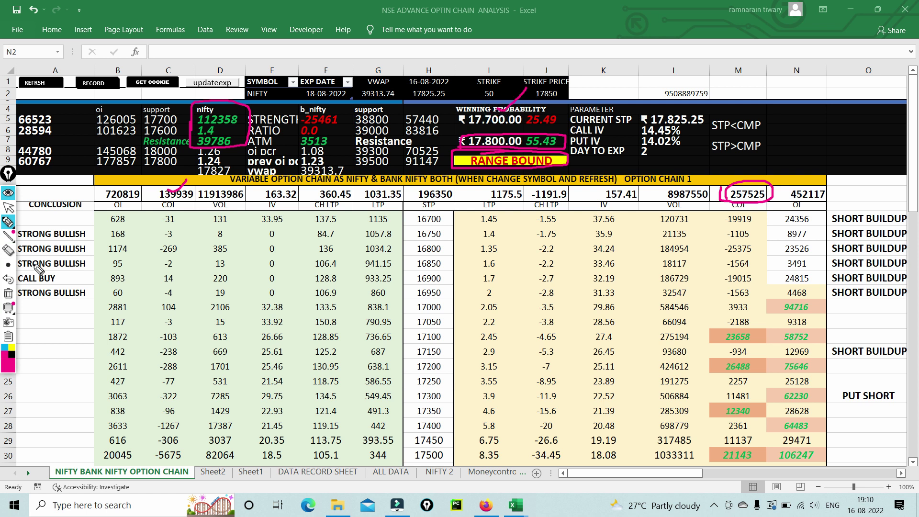
left_click(8, 293)
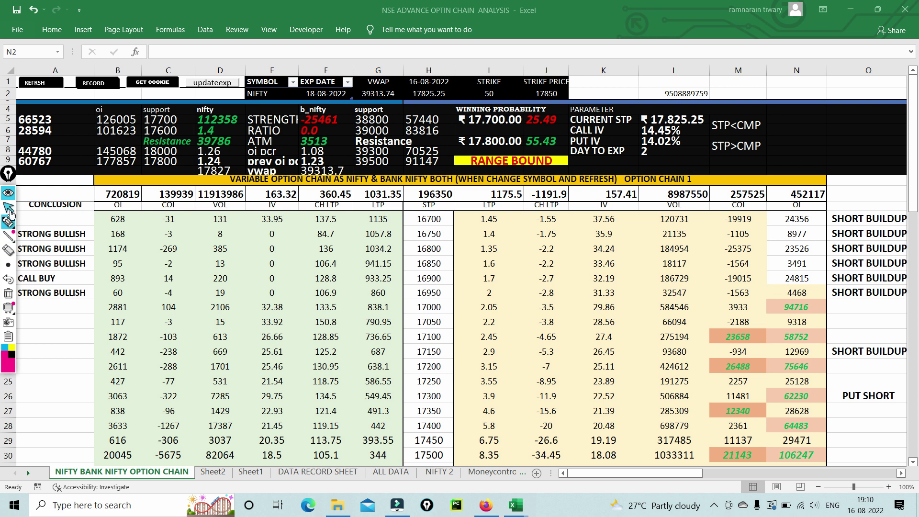
Circle the call COI figures for strikes 17800, 17850, 17900 and 18000 in the option chain
left_click(8, 208)
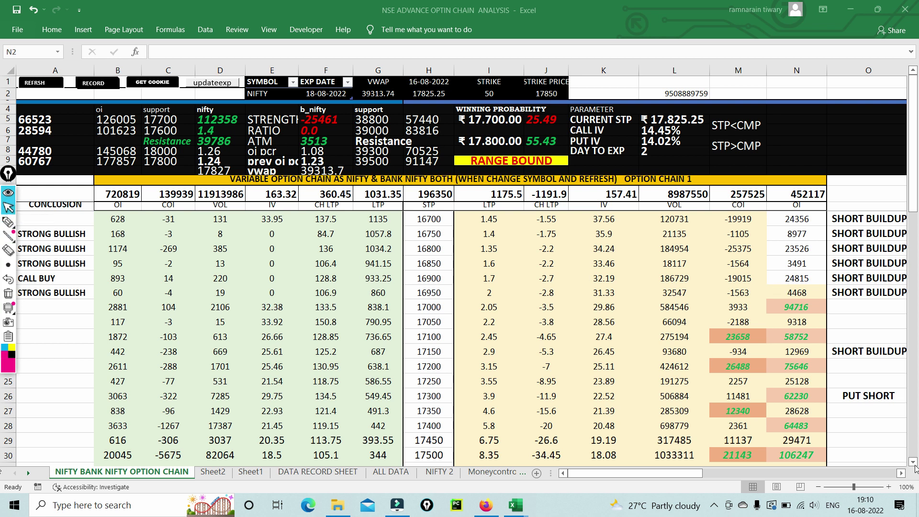
left_click_drag(913, 463, 913, 463)
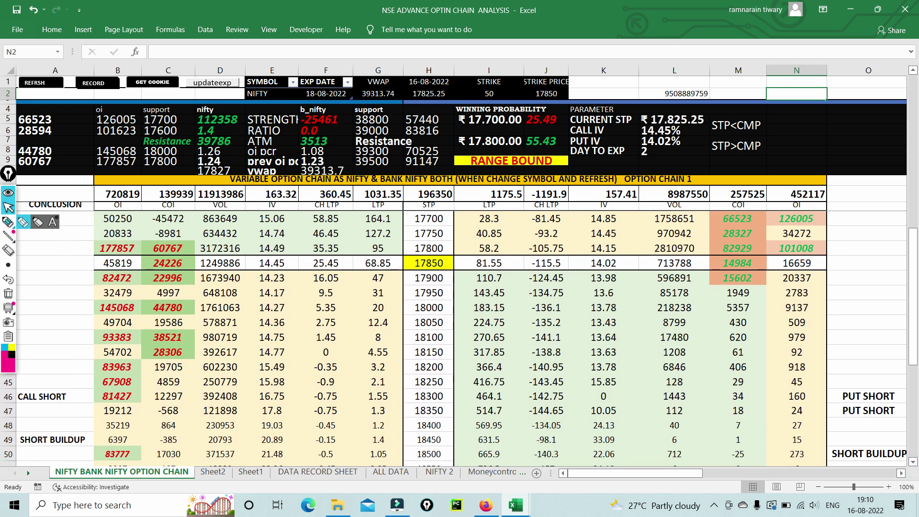
left_click(8, 221)
mouse_move(154, 251)
left_mouse_down()
mouse_move(143, 242)
mouse_move(177, 239)
mouse_move(196, 251)
mouse_move(149, 247)
mouse_move(156, 264)
mouse_move(194, 259)
mouse_move(152, 278)
mouse_move(189, 271)
mouse_move(187, 294)
mouse_move(149, 283)
mouse_move(149, 306)
mouse_move(189, 300)
mouse_move(184, 318)
mouse_move(157, 307)
left_mouse_up()
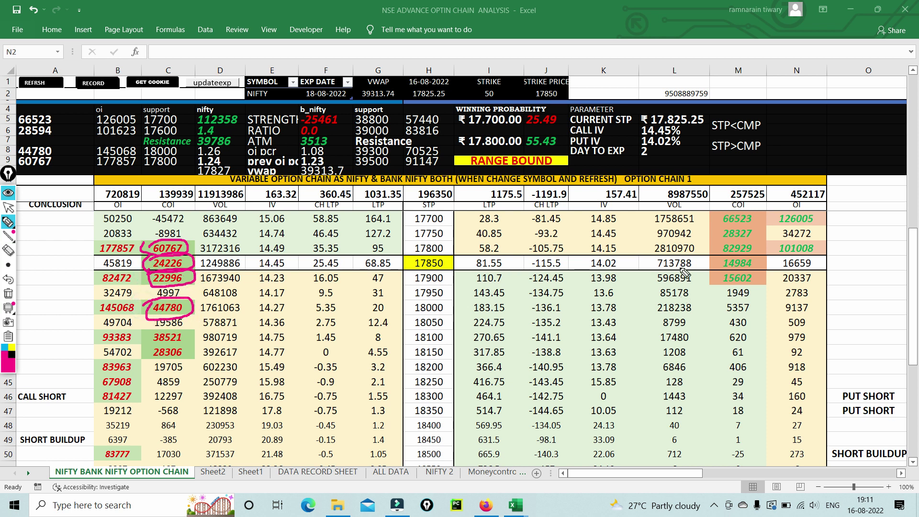
Underline the 17700 strike row, mark the 17800 put COI and OI, tick the 17800 call OI, and clear all pen marks
left_click_drag(410, 223, 614, 229)
mouse_move(710, 244)
left_mouse_down()
mouse_move(763, 246)
mouse_move(726, 261)
mouse_move(714, 242)
left_mouse_up()
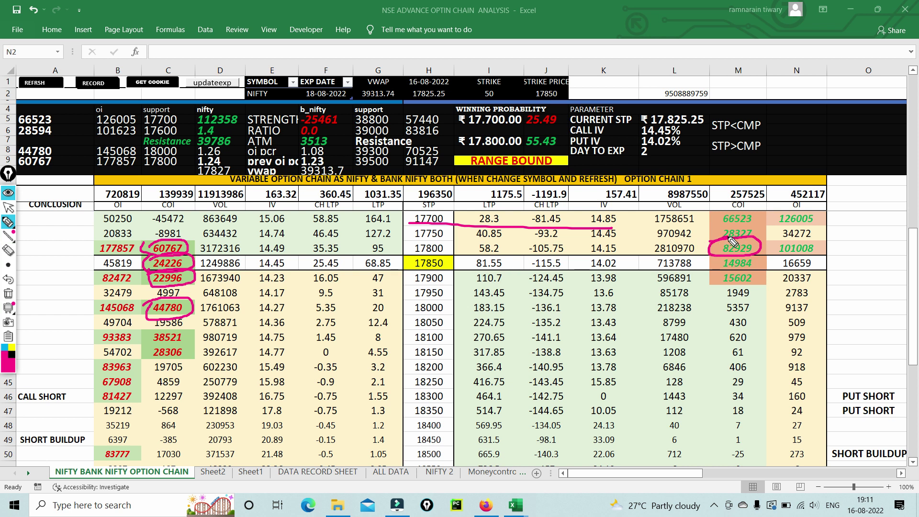
mouse_move(775, 255)
left_mouse_down()
mouse_move(797, 242)
mouse_move(828, 249)
mouse_move(772, 243)
left_mouse_up()
left_click_drag(118, 245, 145, 225)
left_click(8, 295)
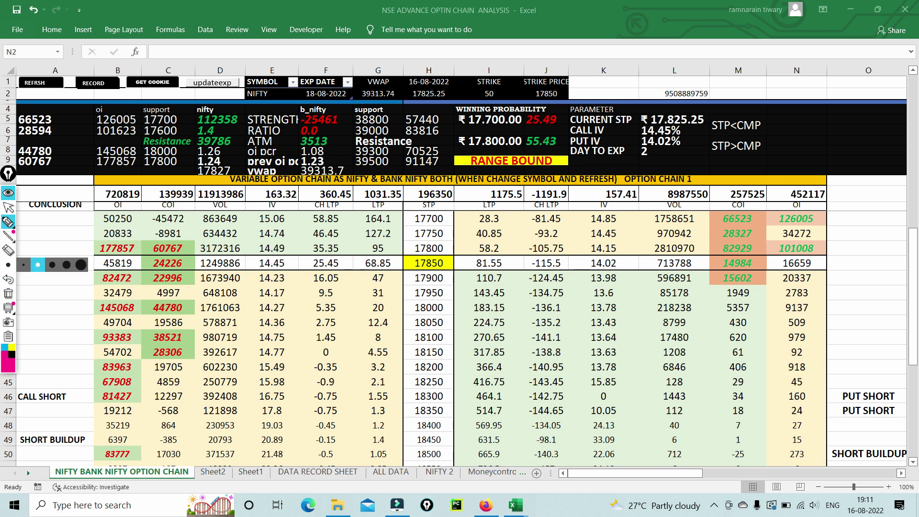
Set the NIFTY option chain's expiry date to 25-08-2022 and reactivate the drawing pen
left_click(8, 207)
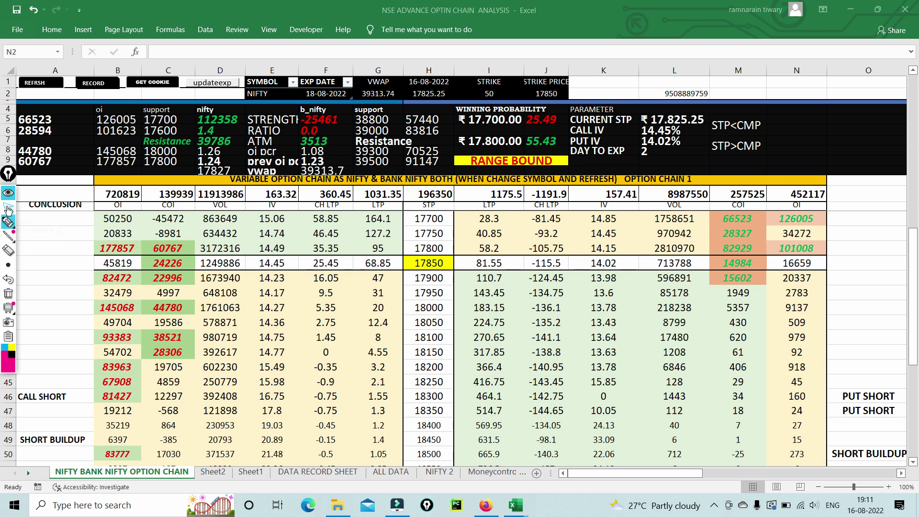
left_click(325, 94)
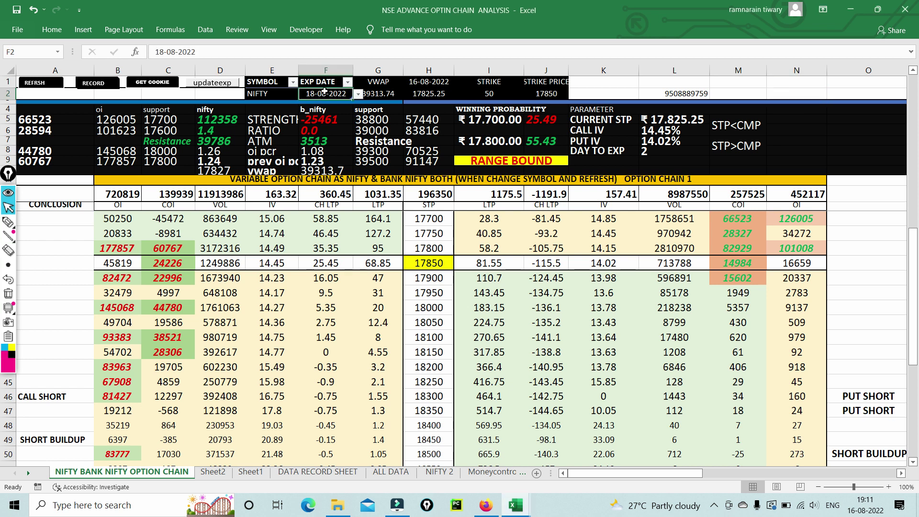
left_click(358, 95)
left_click(315, 117)
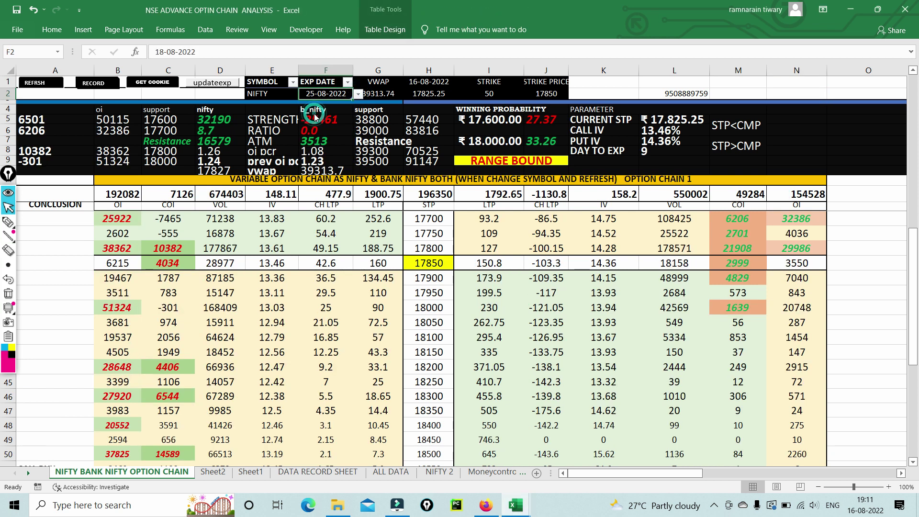
left_click(8, 222)
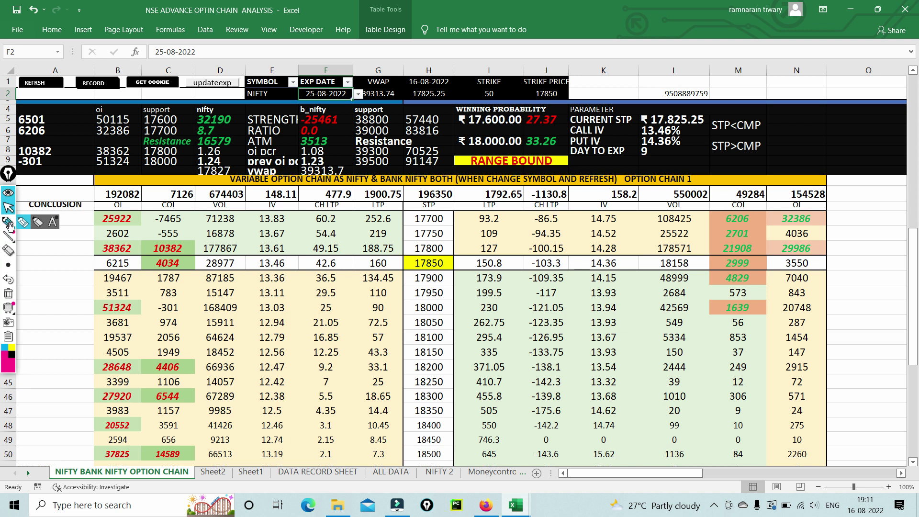
Circle the total put and call COI, tick the NIFTY ratio, and circle the call COI for 17700–17750 and put COI from 17900 to 18250
mouse_move(723, 194)
left_mouse_down()
mouse_move(761, 173)
mouse_move(773, 205)
mouse_move(735, 188)
left_mouse_up()
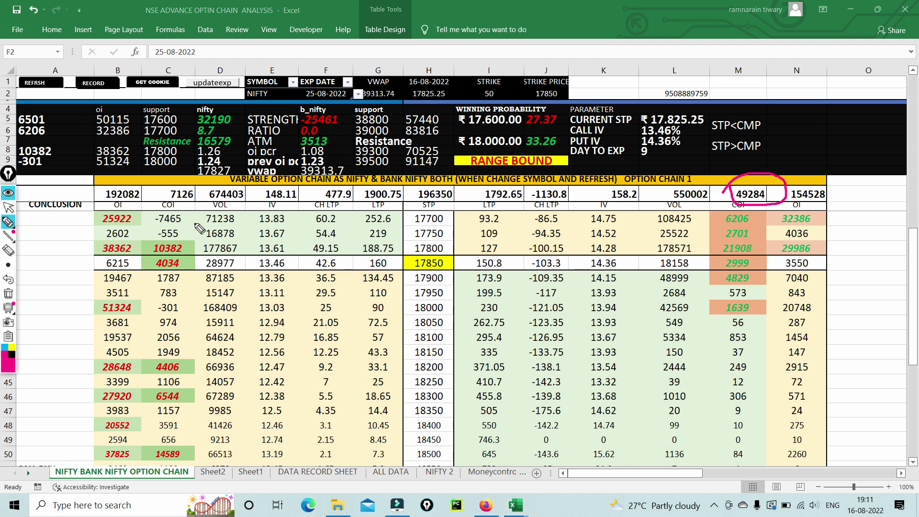
mouse_move(161, 195)
left_mouse_down()
mouse_move(178, 184)
mouse_move(206, 193)
mouse_move(175, 203)
left_mouse_up()
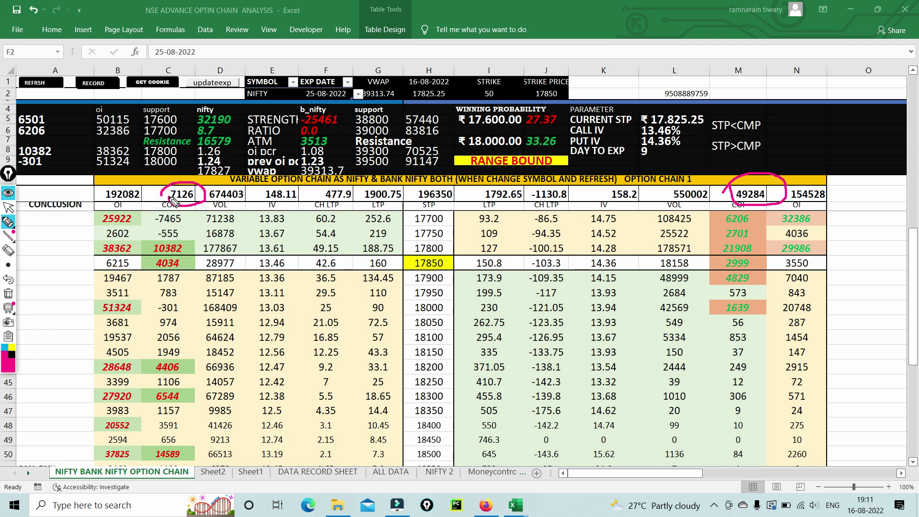
mouse_move(215, 130)
left_mouse_down()
mouse_move(229, 137)
mouse_move(254, 100)
left_mouse_up()
left_click(142, 258)
mouse_move(146, 228)
left_mouse_down()
mouse_move(196, 217)
mouse_move(138, 234)
mouse_move(154, 200)
left_mouse_up()
mouse_move(720, 397)
left_mouse_down()
mouse_move(693, 354)
mouse_move(740, 270)
mouse_move(807, 349)
mouse_move(690, 367)
left_mouse_up()
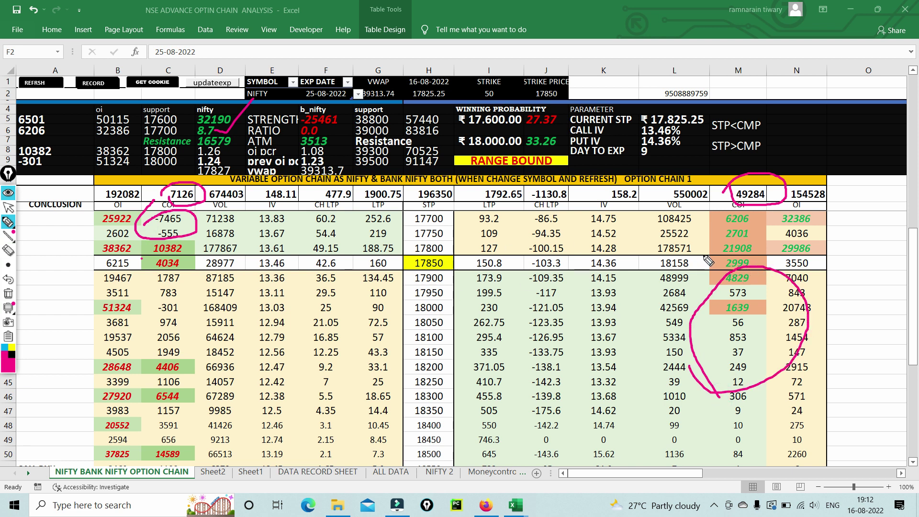
Circle and tick the put COI at the 17800 strike, box its call COI, and clear all pen marks
mouse_move(705, 258)
left_mouse_down()
mouse_move(733, 240)
mouse_move(774, 251)
mouse_move(723, 261)
mouse_move(701, 249)
left_mouse_up()
left_click_drag(776, 243, 797, 225)
mouse_move(149, 253)
left_mouse_down()
mouse_move(175, 236)
mouse_move(197, 253)
mouse_move(158, 259)
mouse_move(154, 249)
left_mouse_up()
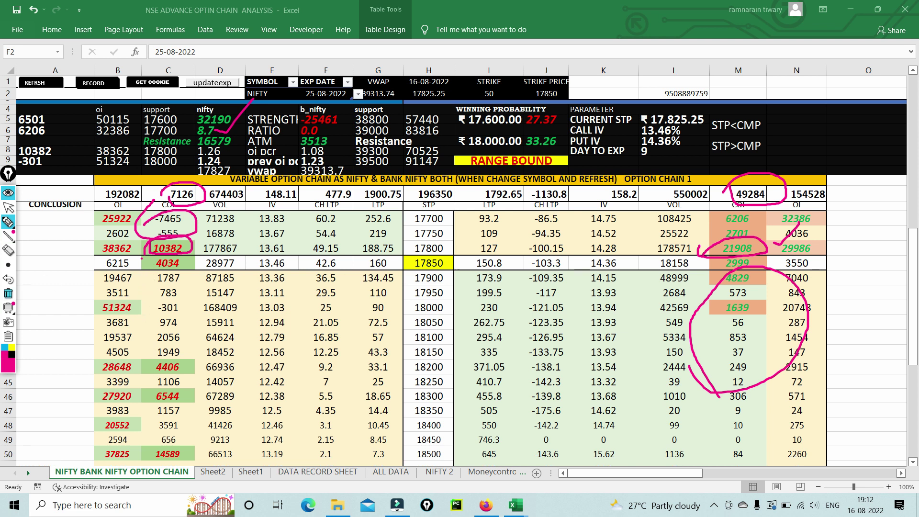
left_click(8, 293)
Change the option chain's symbol to BANKNIFTY and refresh the data
mouse_move(8, 225)
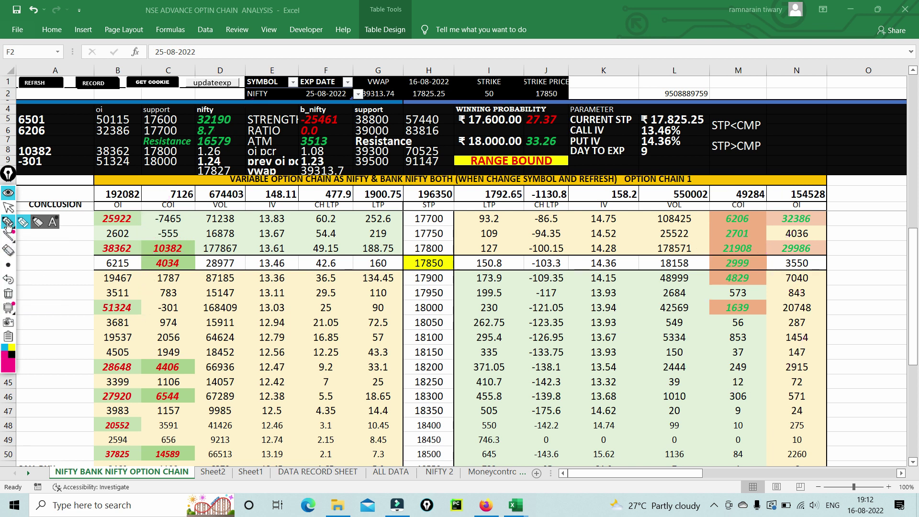
left_click(9, 207)
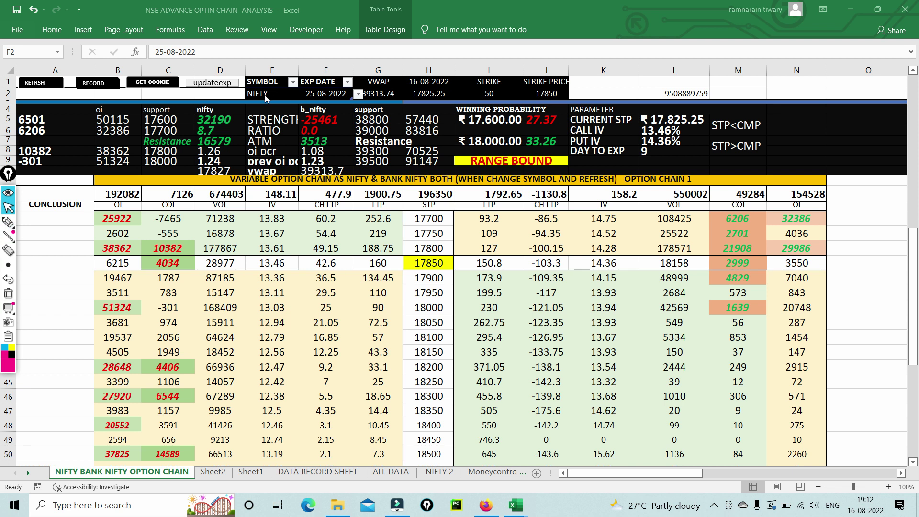
key("F2")
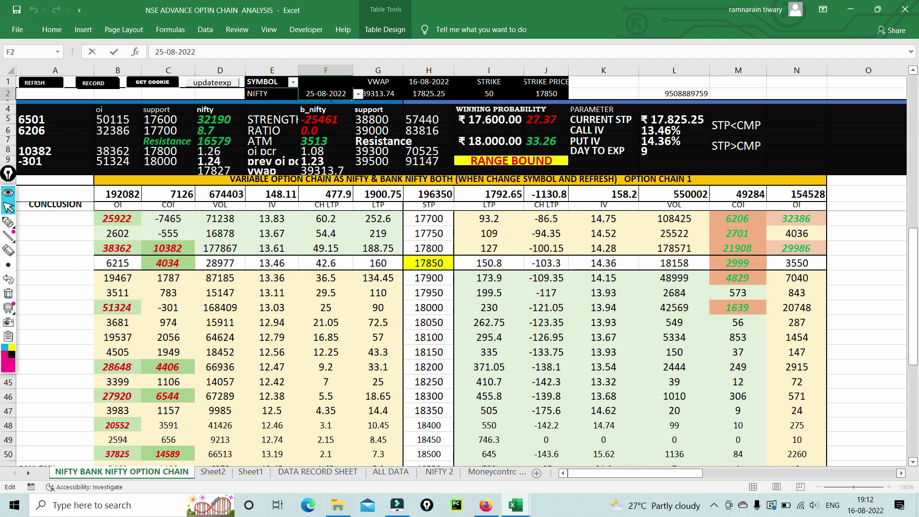
left_click(262, 96)
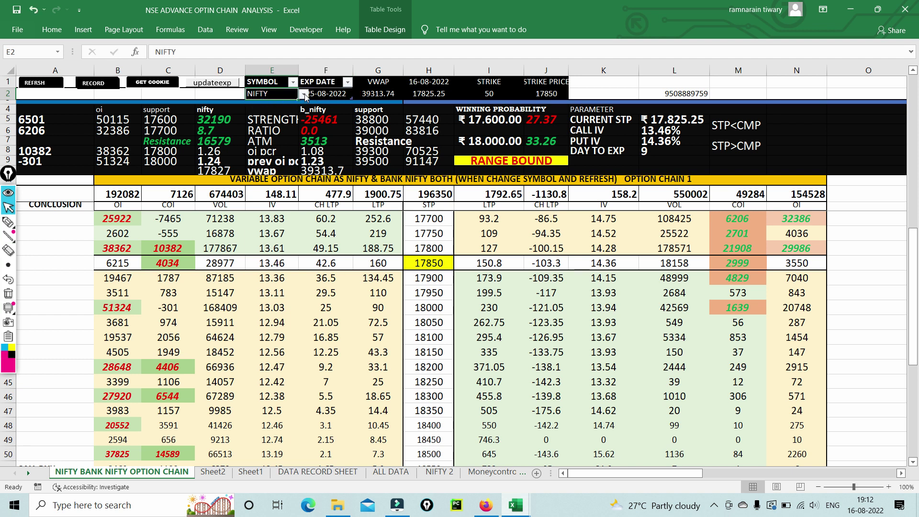
left_click(303, 94)
left_click(267, 112)
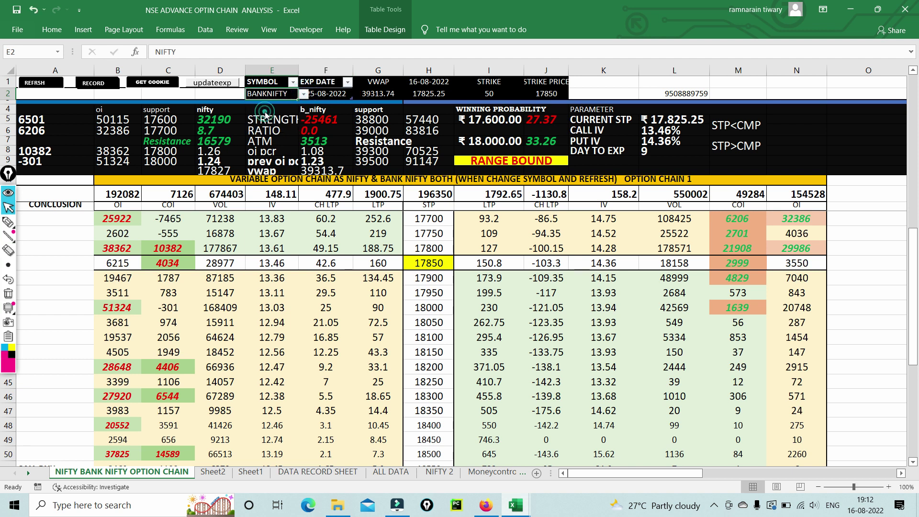
left_click(32, 85)
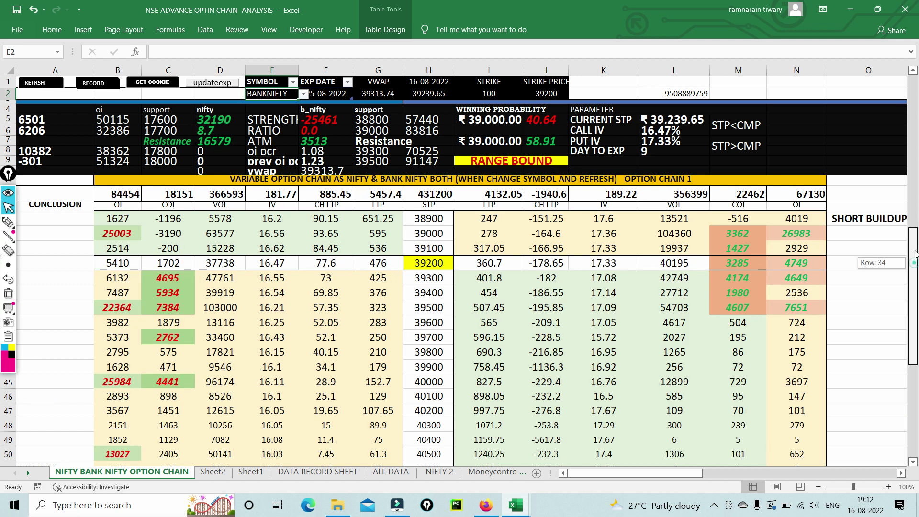
Circle the call COI figures for strikes 38700 to 39100 and the put COI figures around strikes 39000 to 39500 with the pen
left_click_drag(916, 269, 916, 244)
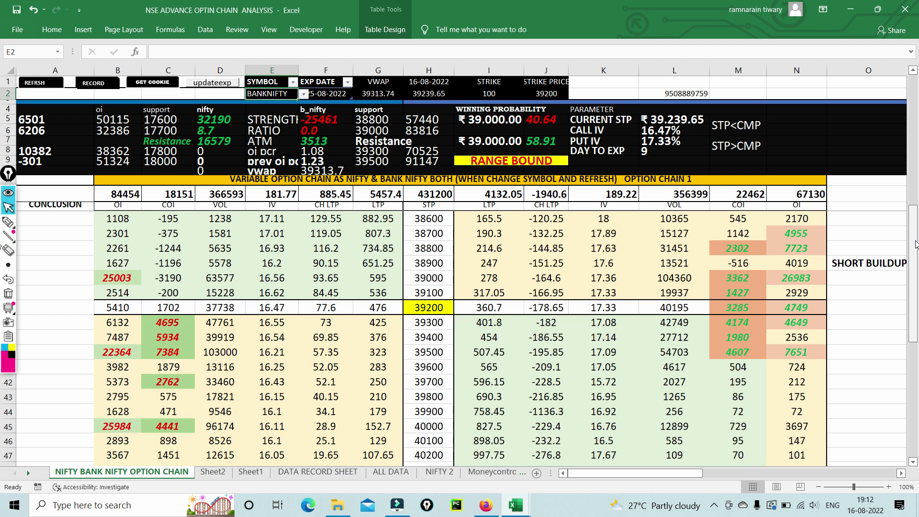
left_click(8, 221)
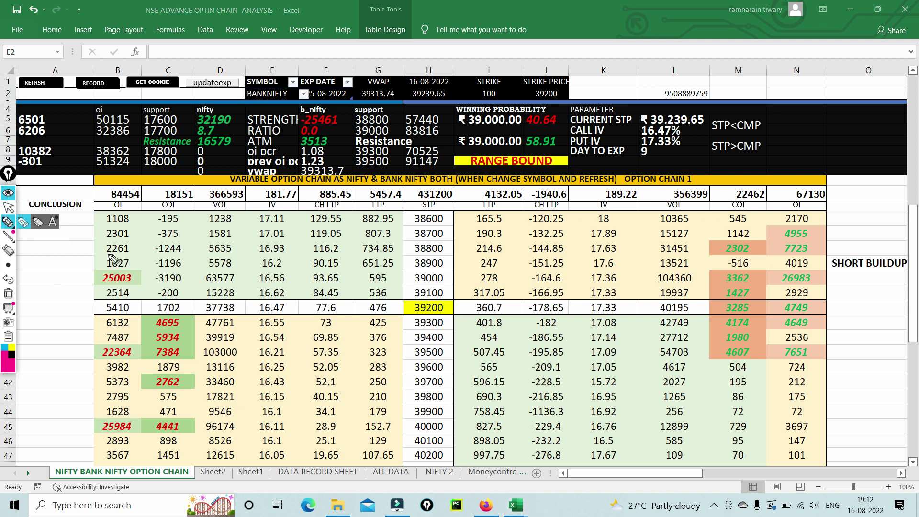
mouse_move(146, 276)
left_mouse_down()
mouse_move(174, 226)
mouse_move(191, 293)
mouse_move(144, 262)
left_mouse_up()
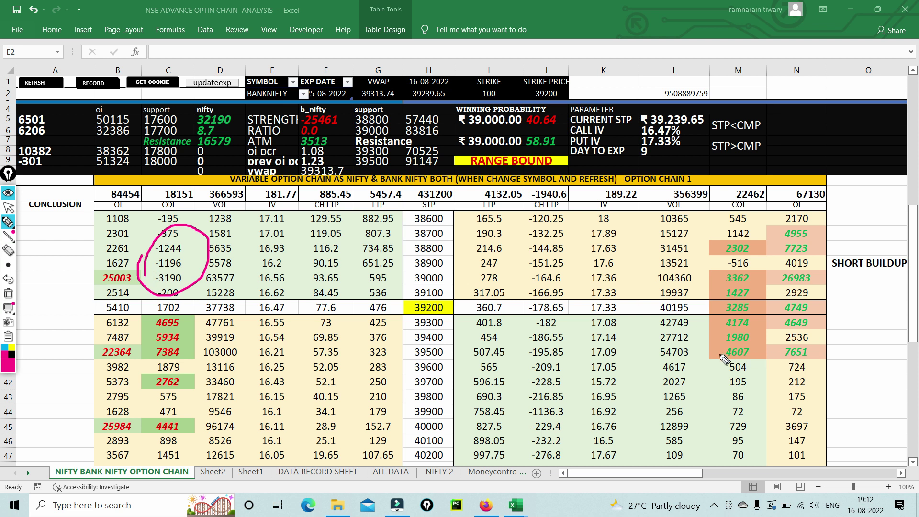
mouse_move(720, 355)
left_mouse_down()
mouse_move(750, 241)
mouse_move(795, 358)
mouse_move(707, 343)
mouse_move(718, 293)
mouse_move(798, 273)
left_mouse_up()
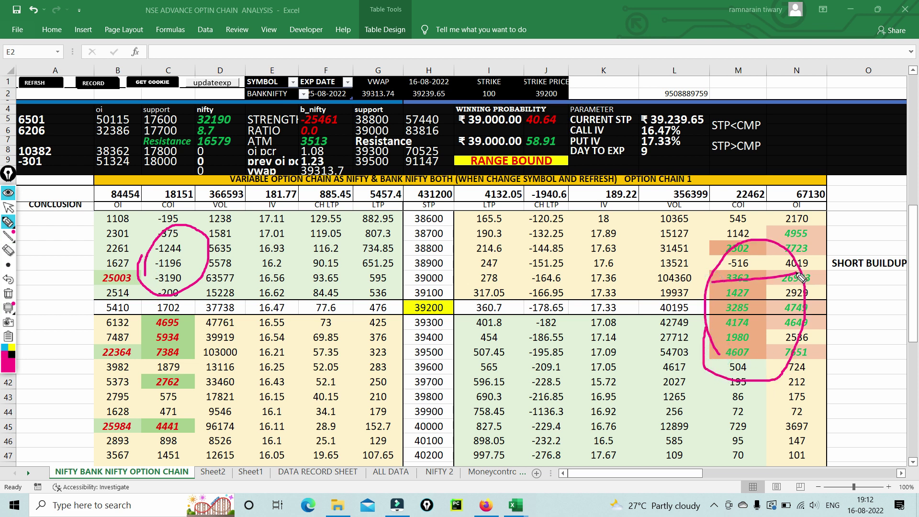
Circle the total put and call COI, underline the lower 39,000 winning probability level, and clear all pen marks
mouse_move(722, 179)
left_mouse_down()
mouse_move(772, 178)
mouse_move(748, 205)
mouse_move(729, 175)
left_mouse_up()
mouse_move(158, 205)
left_mouse_down()
mouse_move(194, 209)
mouse_move(165, 191)
left_mouse_up()
left_click_drag(460, 146, 525, 149)
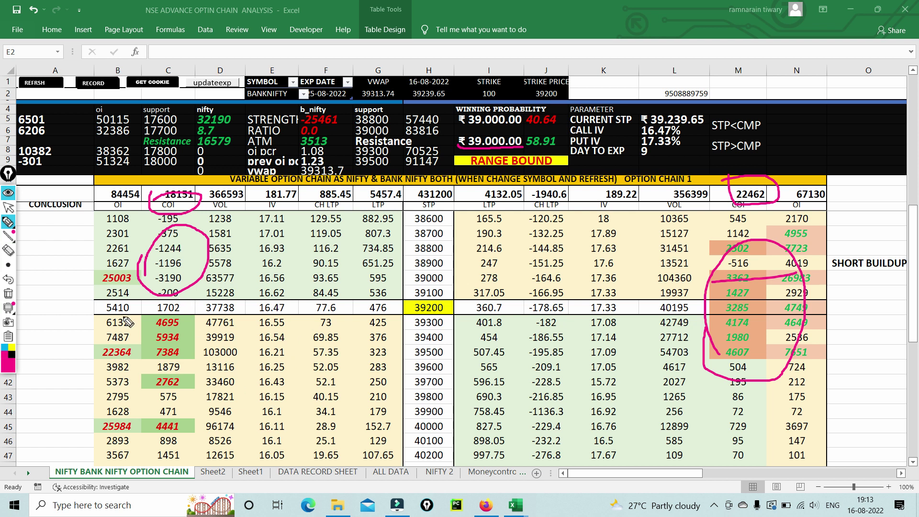
left_click(8, 293)
Set the BANKNIFTY option chain's expiry date to 18-08-2022
left_click(8, 207)
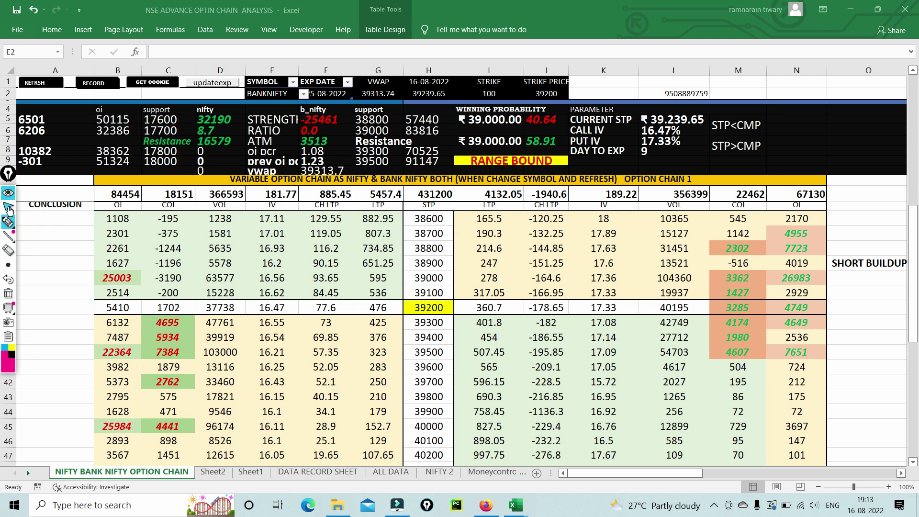
left_click(339, 93)
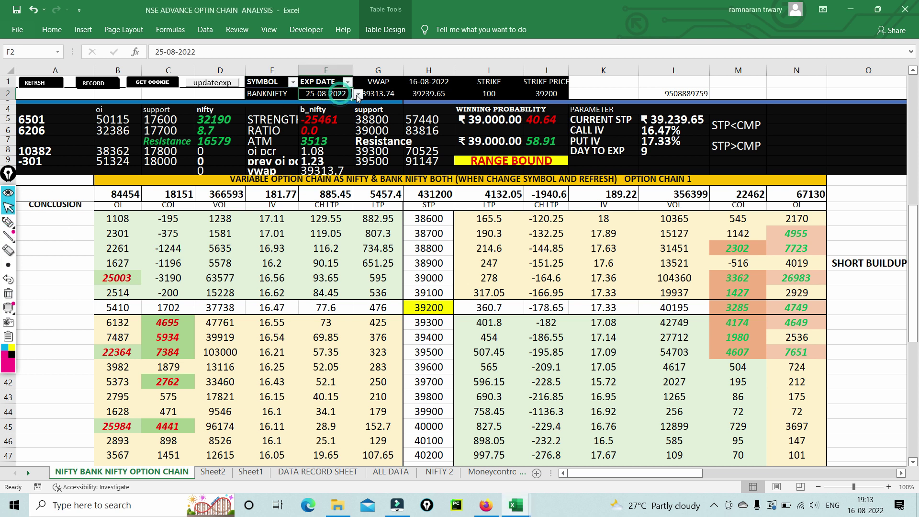
left_click(357, 94)
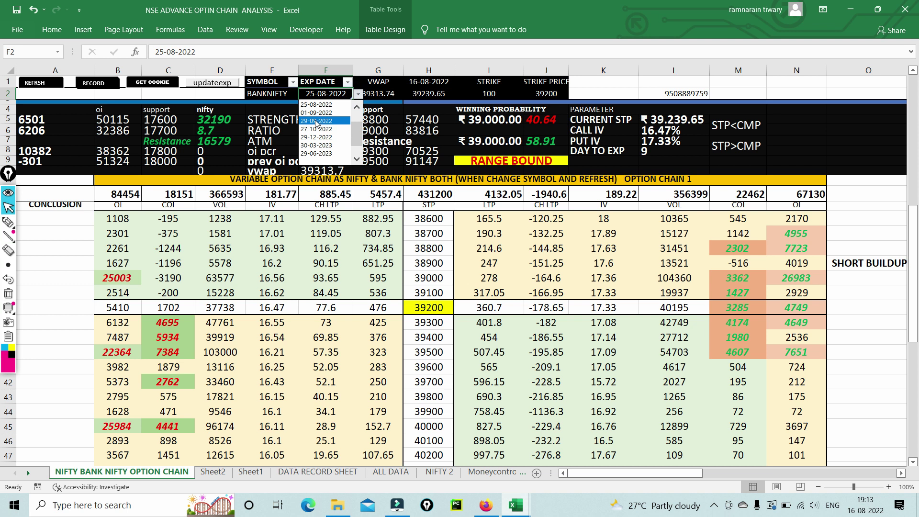
left_click_drag(357, 130, 357, 115)
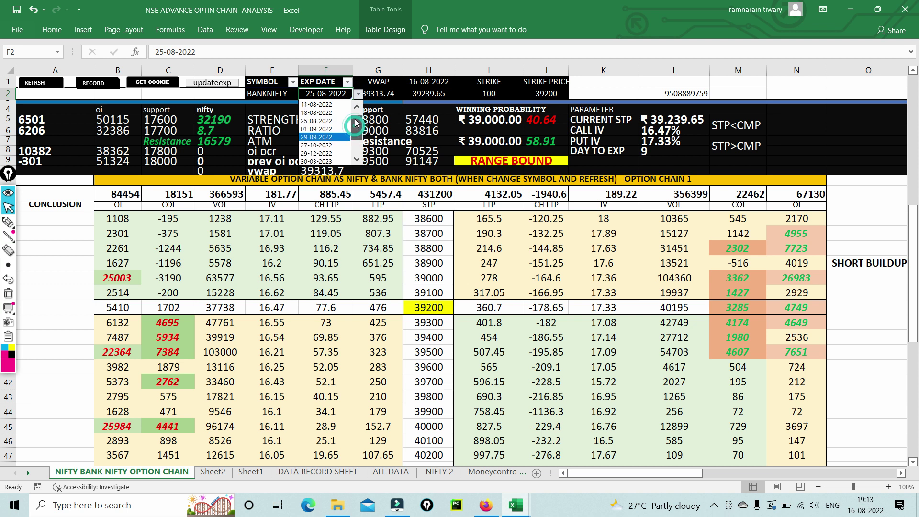
left_click(316, 113)
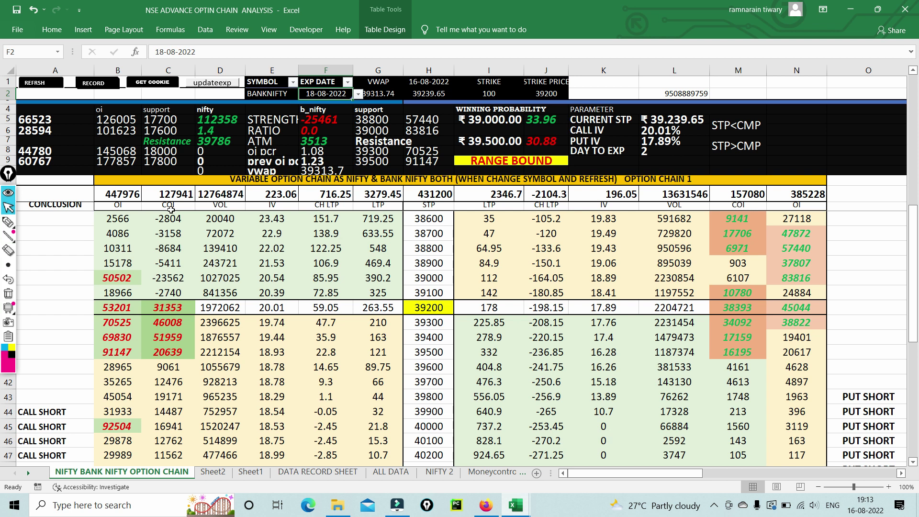
Box the total call and put COI with the pen, outline the 39,500 winning probability, and tick the RANGE BOUND label
left_click(8, 222)
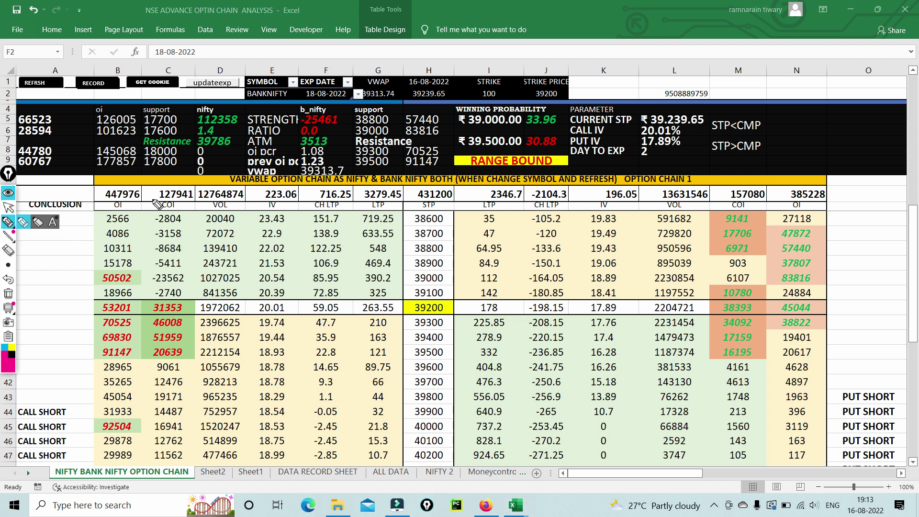
mouse_move(155, 200)
left_mouse_down()
mouse_move(163, 185)
mouse_move(193, 186)
mouse_move(194, 203)
mouse_move(167, 205)
left_mouse_up()
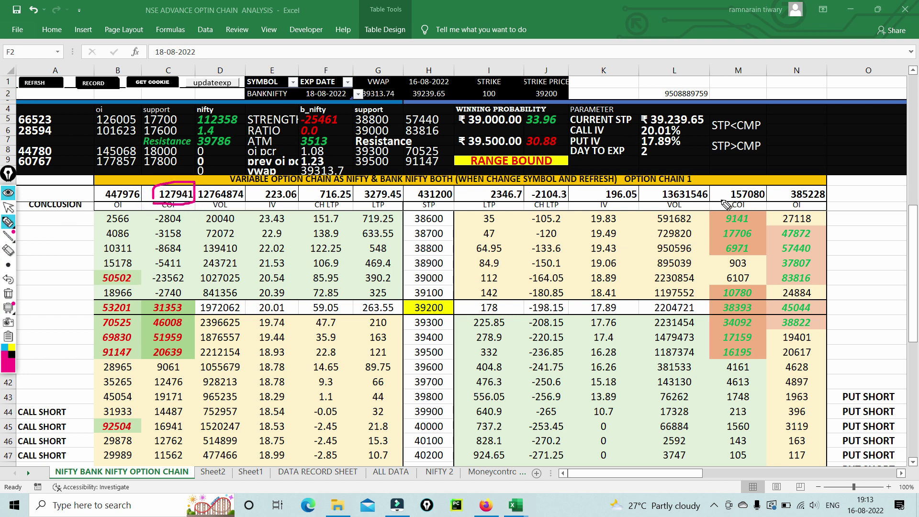
mouse_move(724, 190)
left_mouse_down()
mouse_move(778, 187)
mouse_move(778, 211)
mouse_move(725, 205)
left_mouse_up()
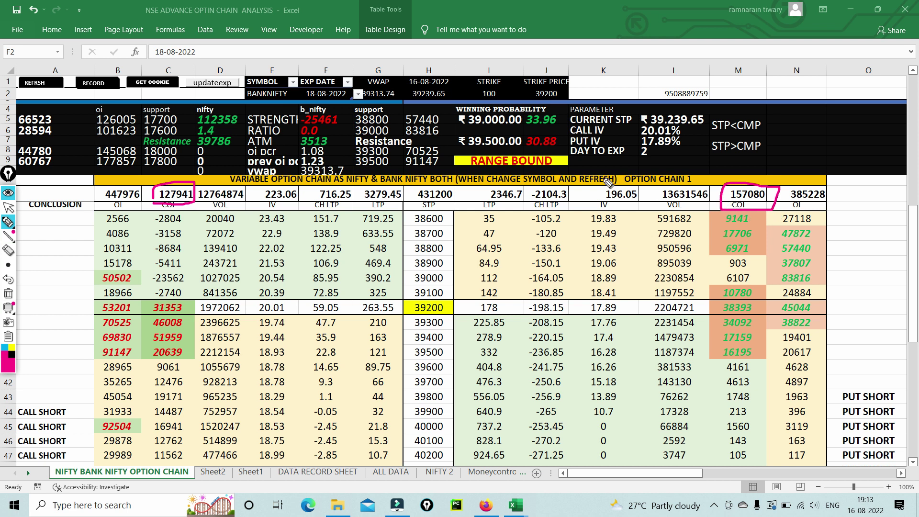
mouse_move(459, 151)
left_mouse_down()
mouse_move(558, 150)
mouse_move(561, 138)
left_mouse_up()
mouse_move(511, 138)
left_mouse_down()
mouse_move(475, 140)
mouse_move(470, 153)
left_mouse_up()
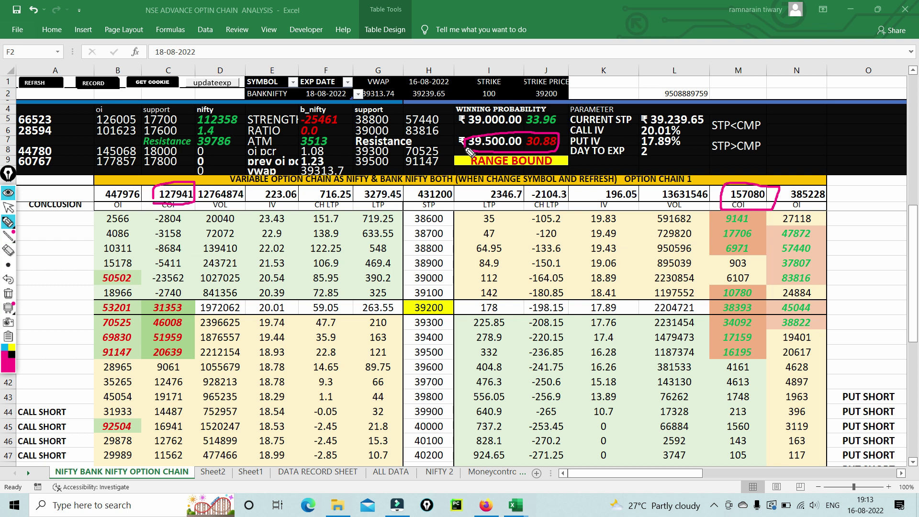
left_click_drag(557, 158, 598, 130)
Mark the call COI and put COI at strikes 39300 and 39400, underline the 39300 put price change, and clear all pen marks
mouse_move(143, 340)
left_mouse_down()
mouse_move(199, 335)
mouse_move(153, 352)
mouse_move(146, 339)
mouse_move(199, 318)
mouse_move(197, 335)
mouse_move(158, 332)
mouse_move(155, 320)
left_mouse_up()
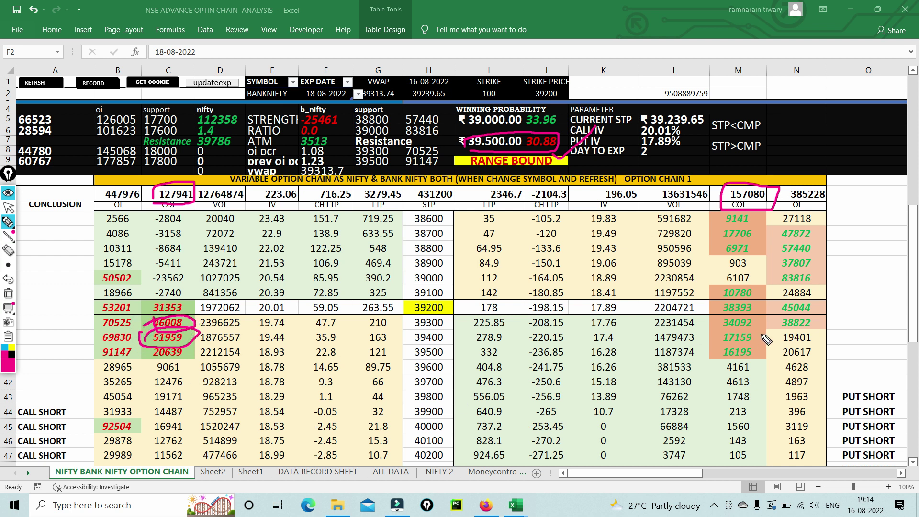
mouse_move(725, 325)
left_mouse_down()
mouse_move(770, 310)
mouse_move(786, 291)
left_mouse_up()
mouse_move(513, 328)
left_mouse_down()
mouse_move(557, 317)
mouse_move(562, 330)
mouse_move(532, 331)
left_mouse_up()
left_click_drag(476, 329, 513, 324)
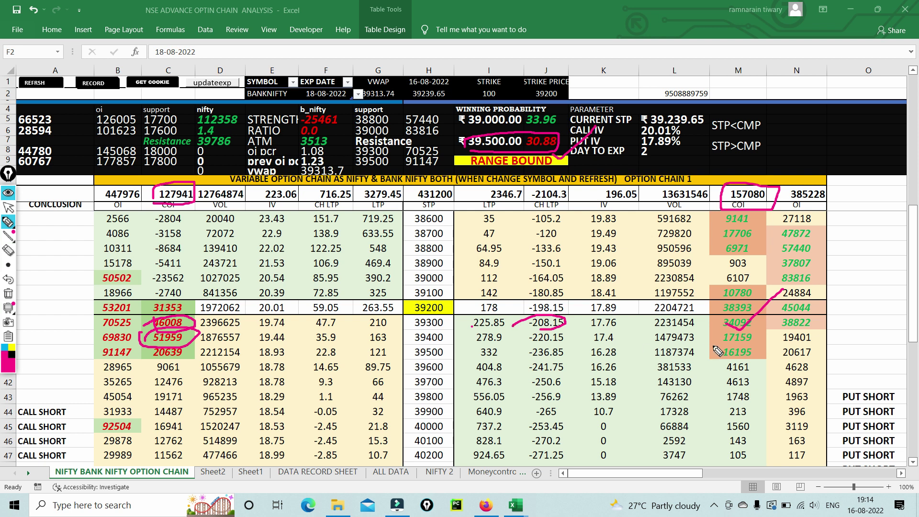
left_click_drag(714, 344, 740, 330)
left_click(8, 294)
Switch to Firefox and show the Nifty 50 live chart on Investing.com
left_click(8, 206)
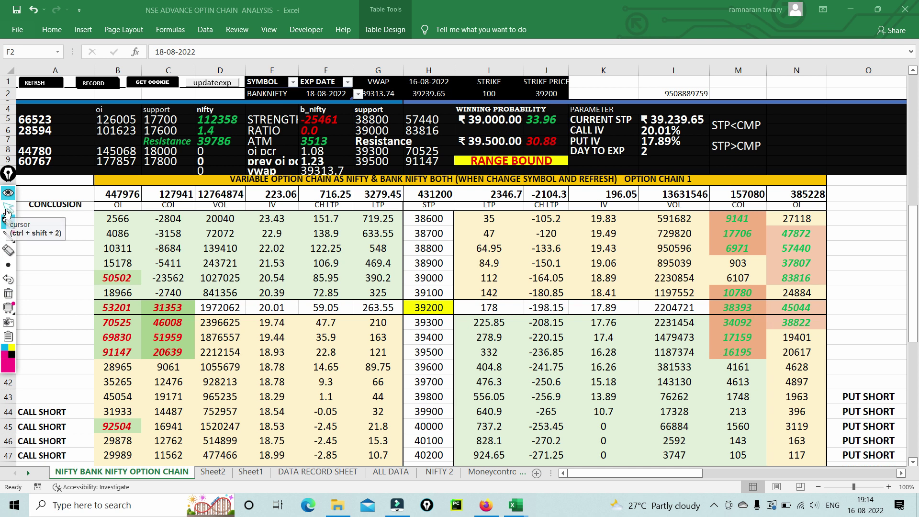
left_click(486, 506)
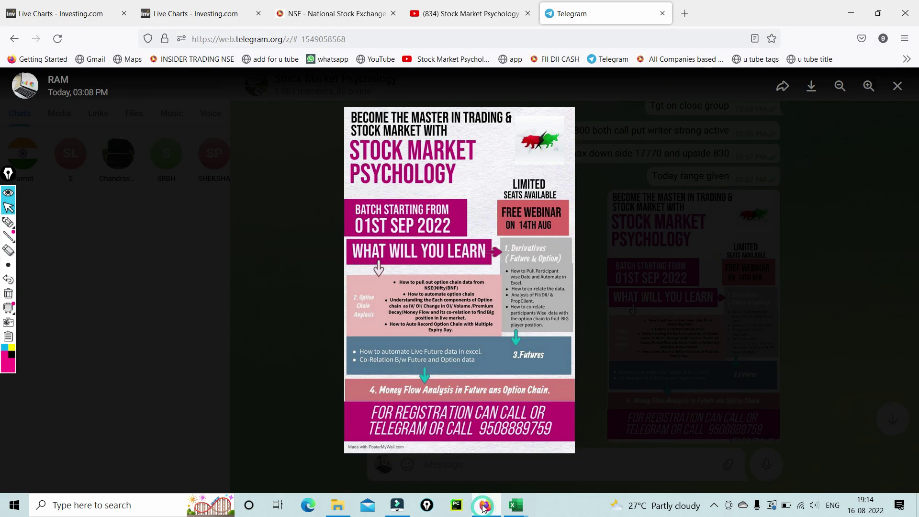
left_click(85, 16)
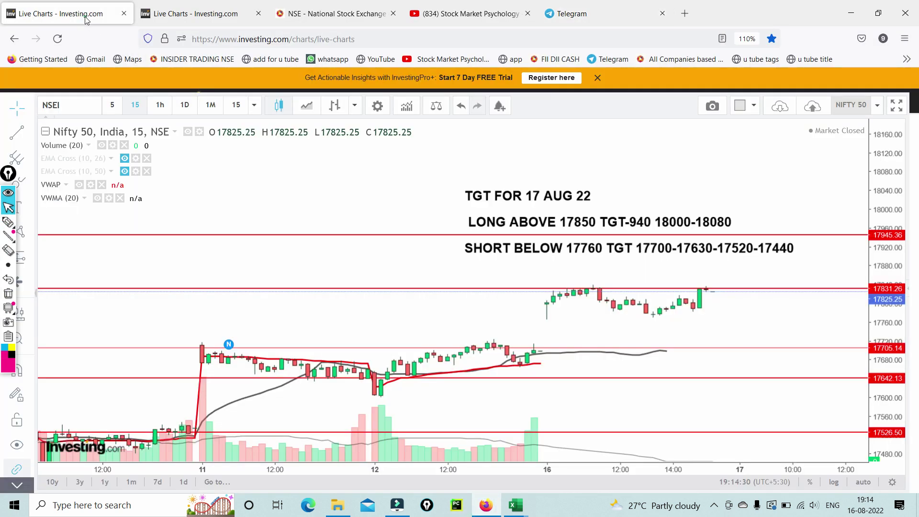
Tick the 17850 long entry and its 940, 18000 and 18080 targets on the chart with the pen
left_click(8, 222)
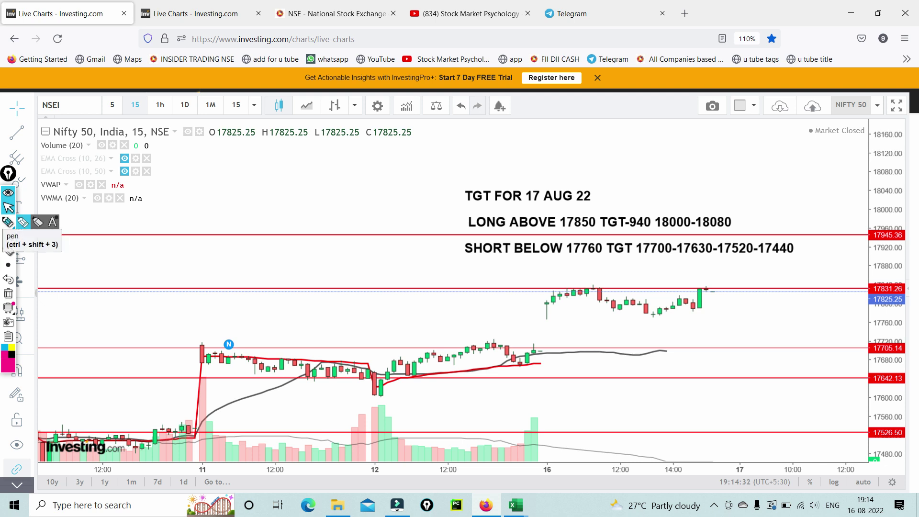
left_click_drag(566, 213, 603, 188)
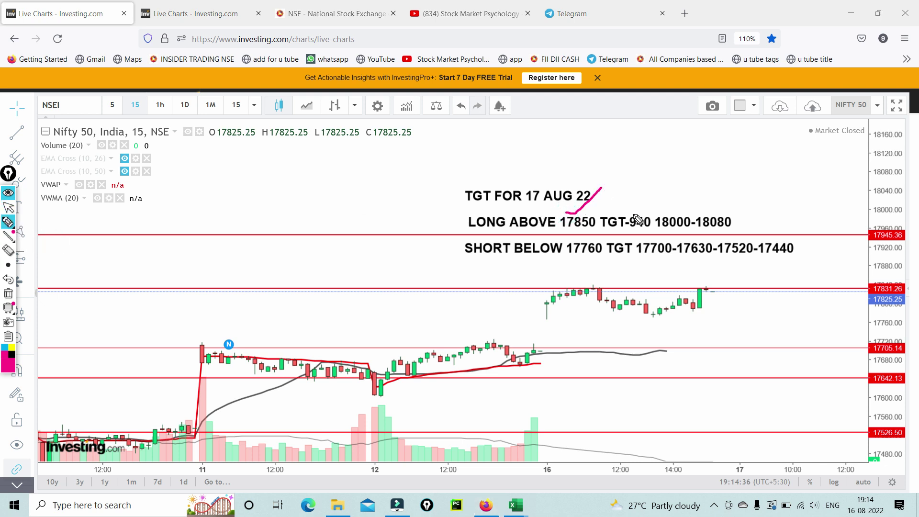
left_click_drag(635, 215, 748, 182)
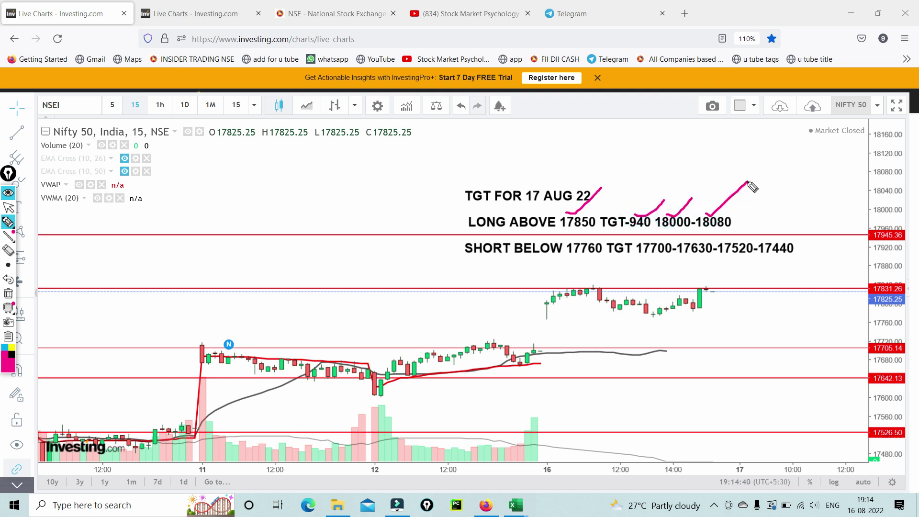
Draw lines along the 16 August highs, lows and the moving average below them, and tick the 17760 short entry
left_click_drag(555, 287, 723, 286)
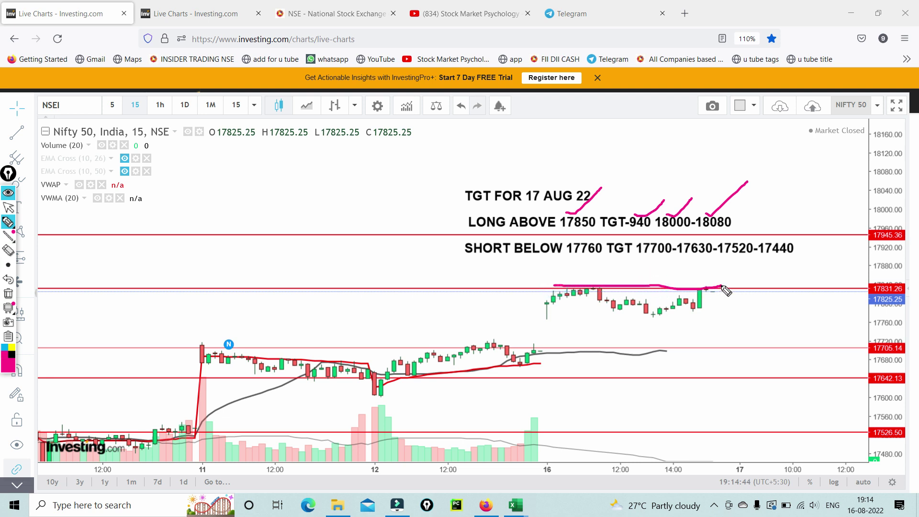
left_click_drag(516, 364, 691, 350)
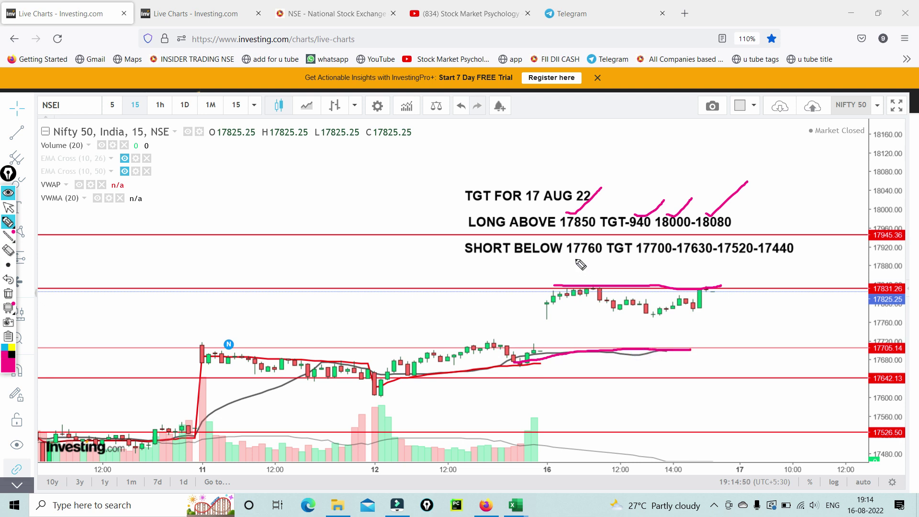
left_click_drag(576, 259, 602, 229)
left_click_drag(562, 315, 719, 308)
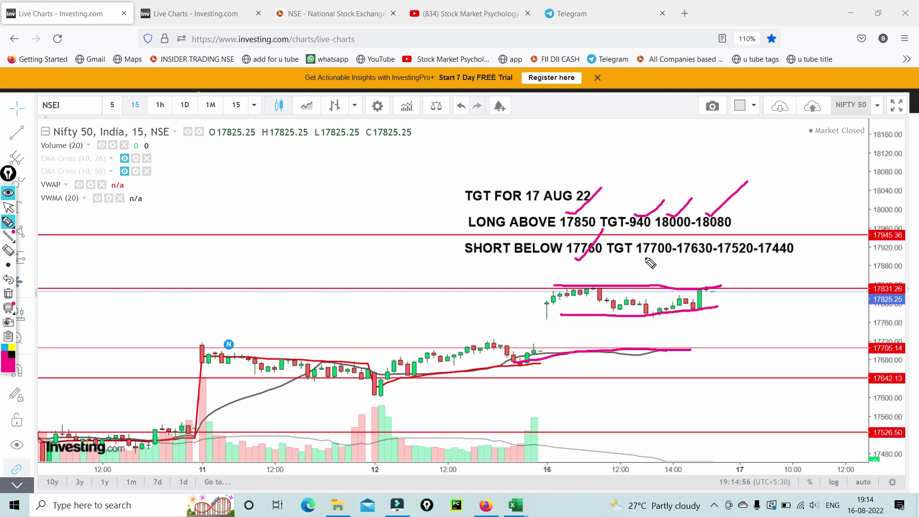
Tick the 17700, 17630, 17520 and 17440 short targets on the Nifty 50 chart with the pen
left_click_drag(648, 259, 679, 223)
mouse_move(692, 257)
left_mouse_down()
mouse_move(713, 232)
mouse_move(725, 253)
mouse_move(763, 207)
left_mouse_up()
mouse_move(761, 255)
left_mouse_down()
mouse_move(794, 228)
mouse_move(799, 210)
left_mouse_up()
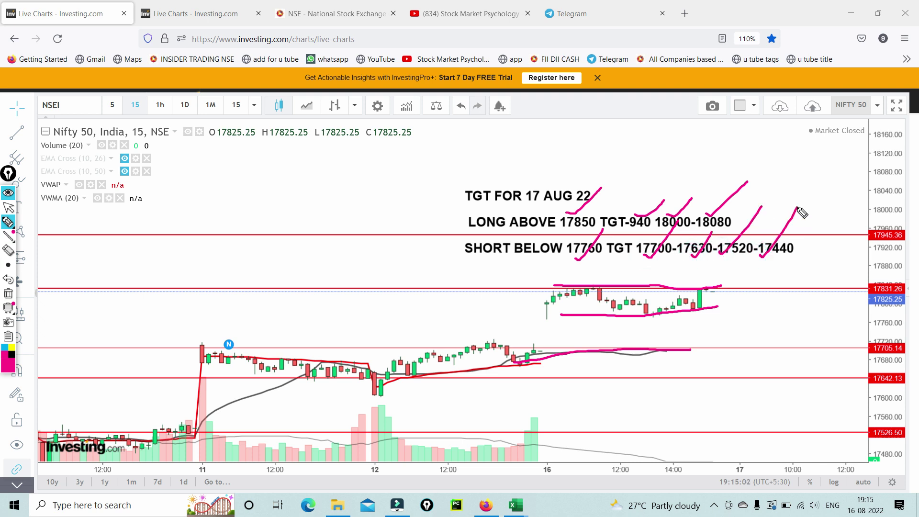
Clear all pen marks from the Nifty 50 chart and show the Bank Nifty live chart
left_click(9, 294)
left_click(9, 209)
left_click(177, 13)
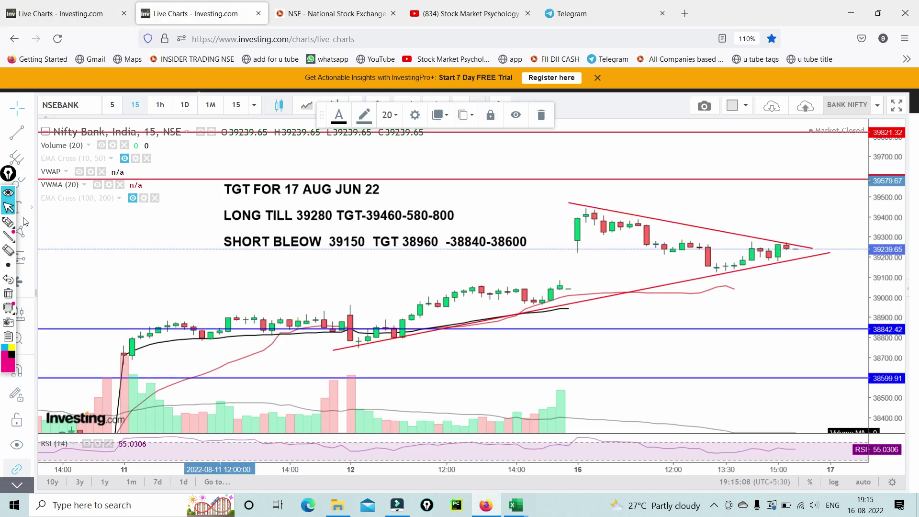
Trace the start of the falling upper trendline with the pen and draw an upward breakout path from the latest 16 August highs
left_click(8, 222)
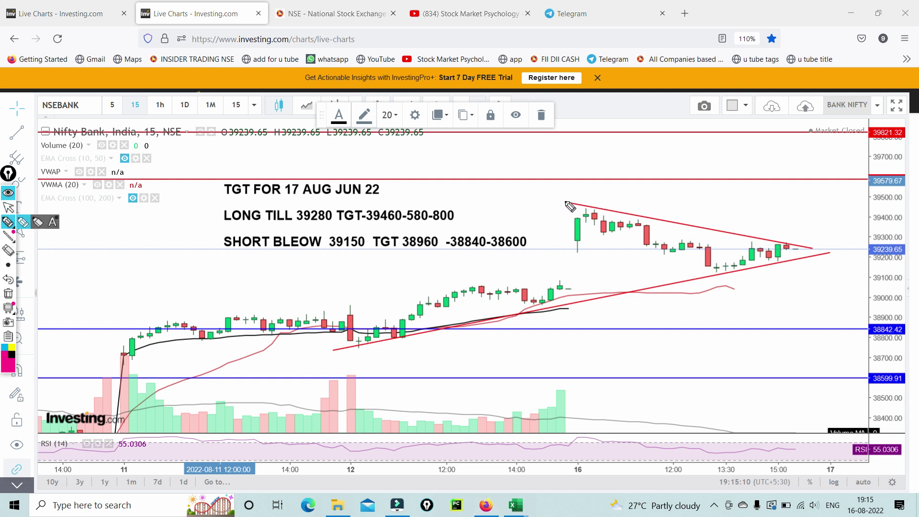
left_click_drag(565, 201, 672, 220)
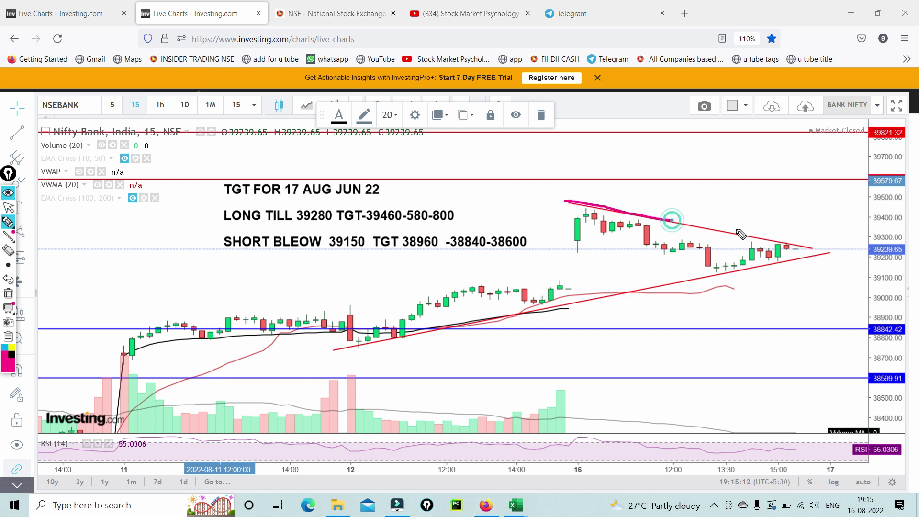
mouse_move(755, 241)
left_mouse_down()
mouse_move(796, 241)
mouse_move(811, 190)
left_mouse_up()
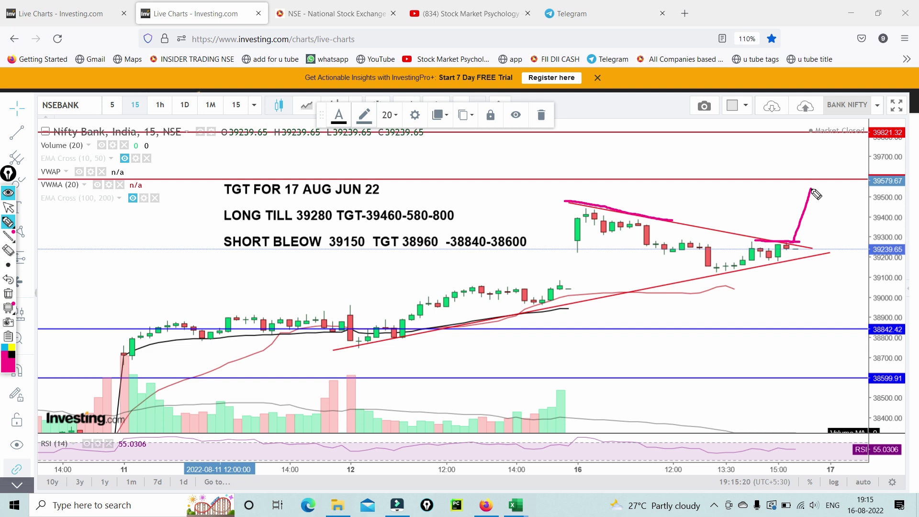
mouse_move(317, 210)
left_mouse_down()
mouse_move(354, 183)
mouse_move(390, 212)
mouse_move(406, 198)
mouse_move(448, 206)
mouse_move(496, 178)
left_mouse_up()
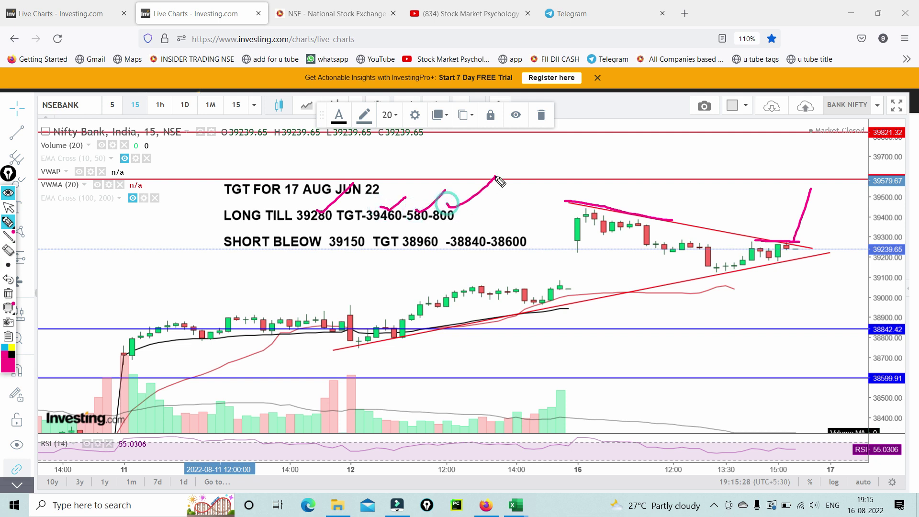
left_click_drag(322, 253, 523, 254)
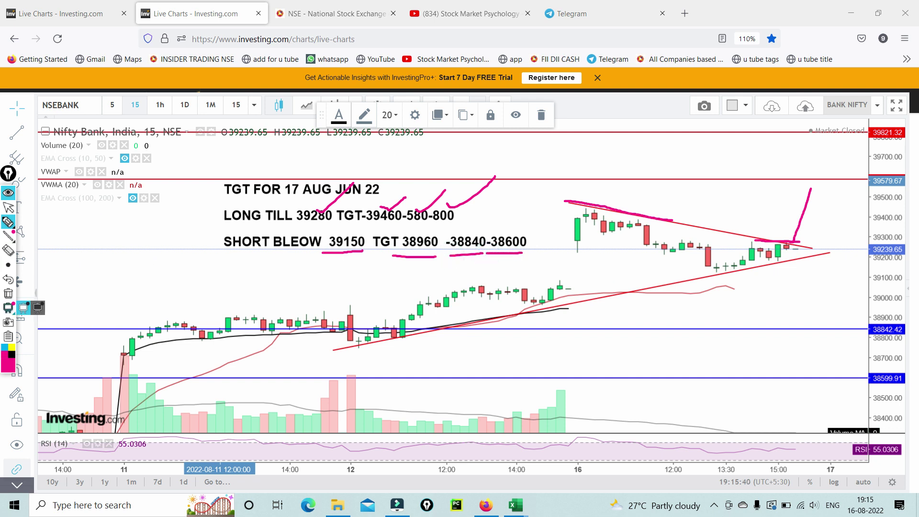
left_click(11, 295)
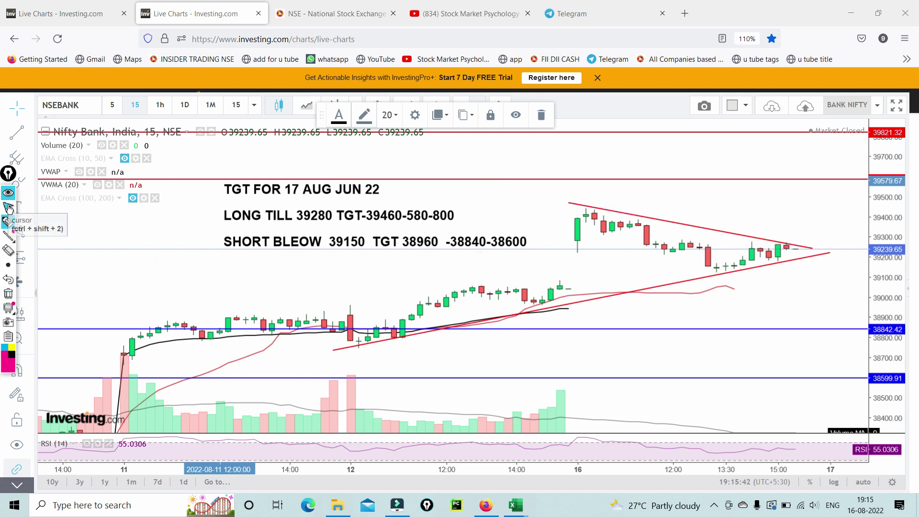